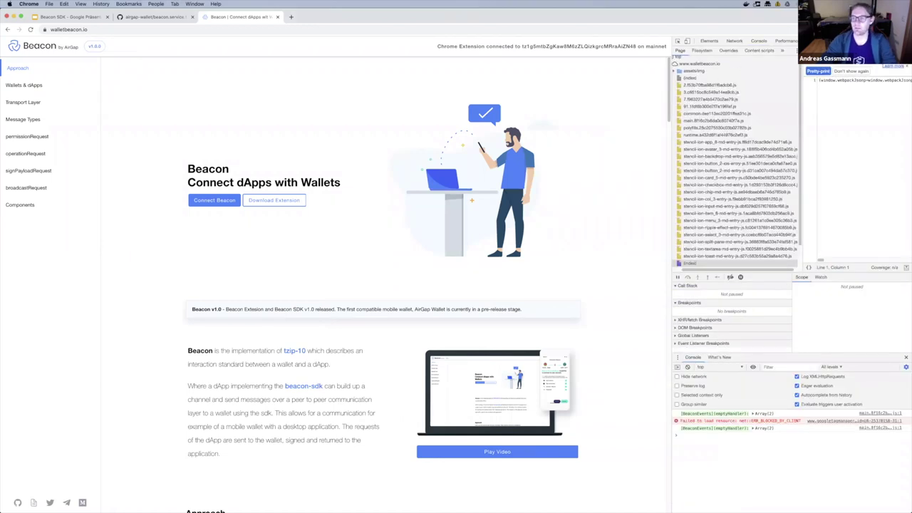
- Close DevTools and switch on Enable Developer Mode in the Beacon extension's Pair panel
key("super+alt+i")
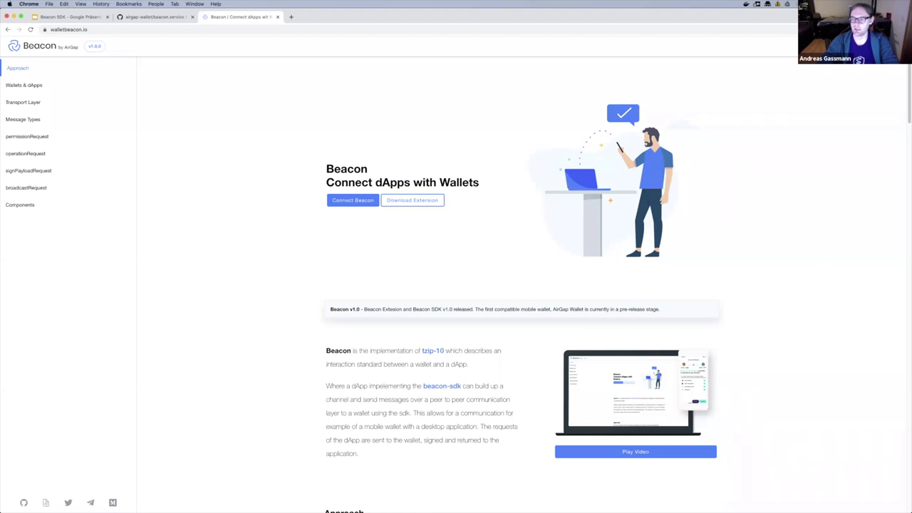
left_click(874, 29)
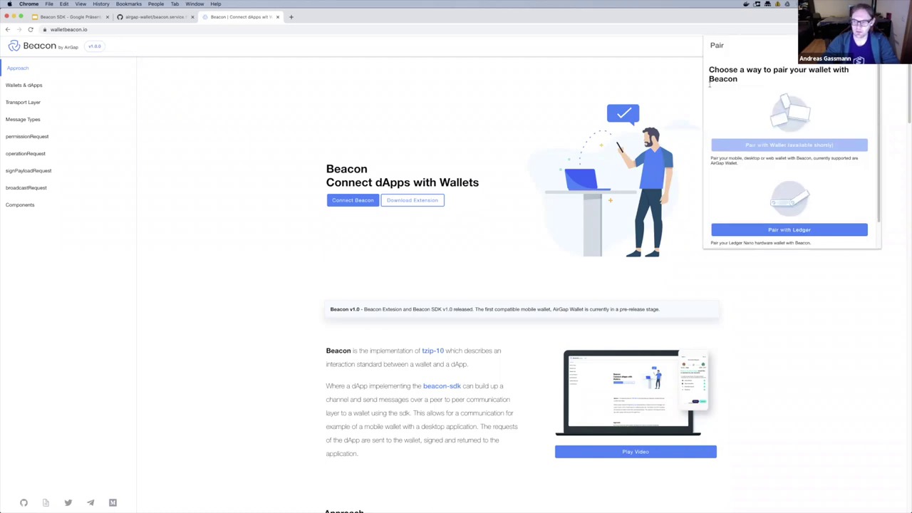
scroll(721, 99, "down", 2)
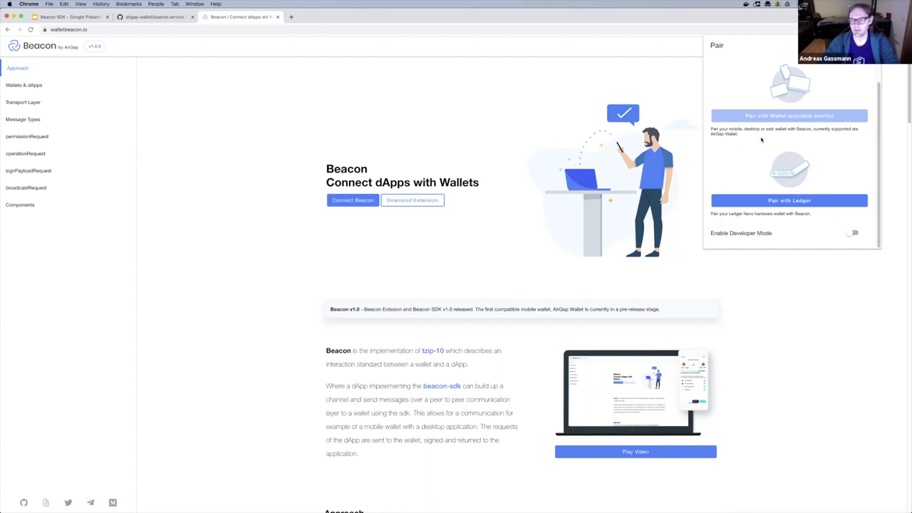
left_click(851, 234)
scroll(774, 225, "down", 2)
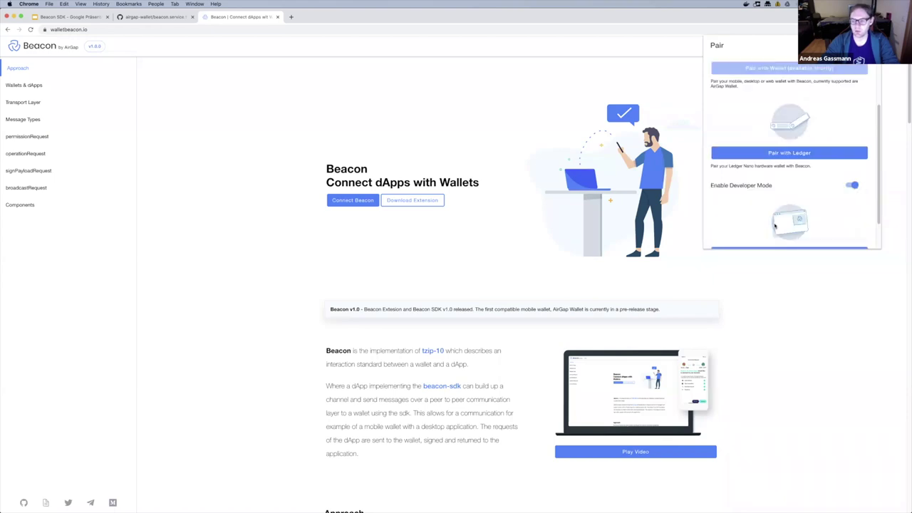
scroll(775, 226, "down", 2)
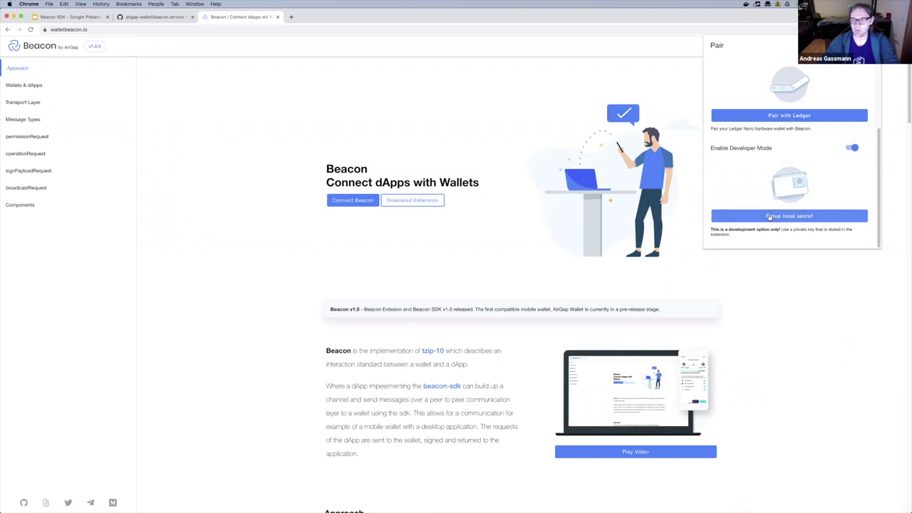
- Overwrite the local secret with a newly pasted mnemonic, confirm it, and return to the 0.5 XTZ overview
left_click(768, 216)
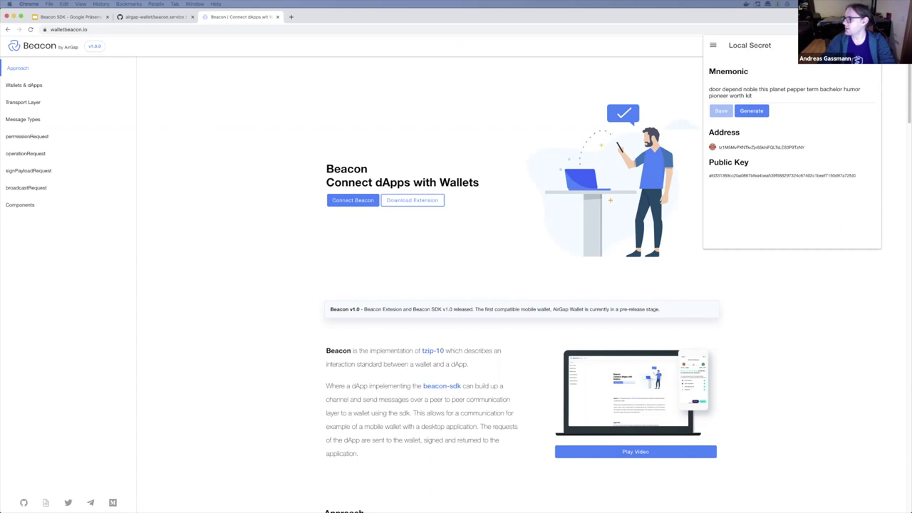
left_click(784, 96)
key("super+a")
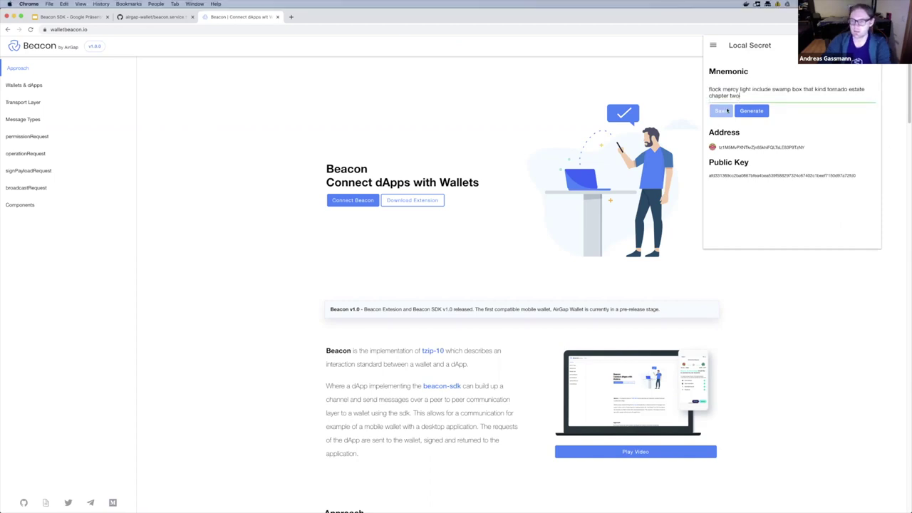
left_click(751, 111)
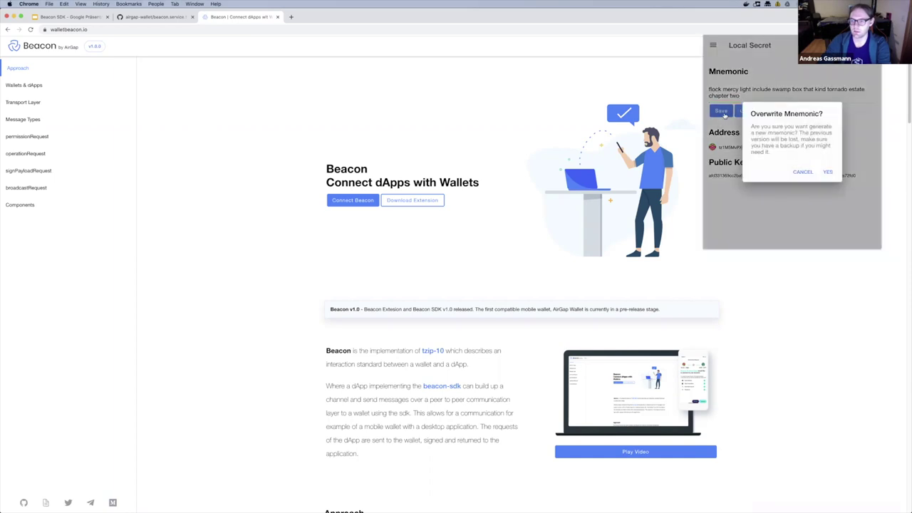
left_click(826, 171)
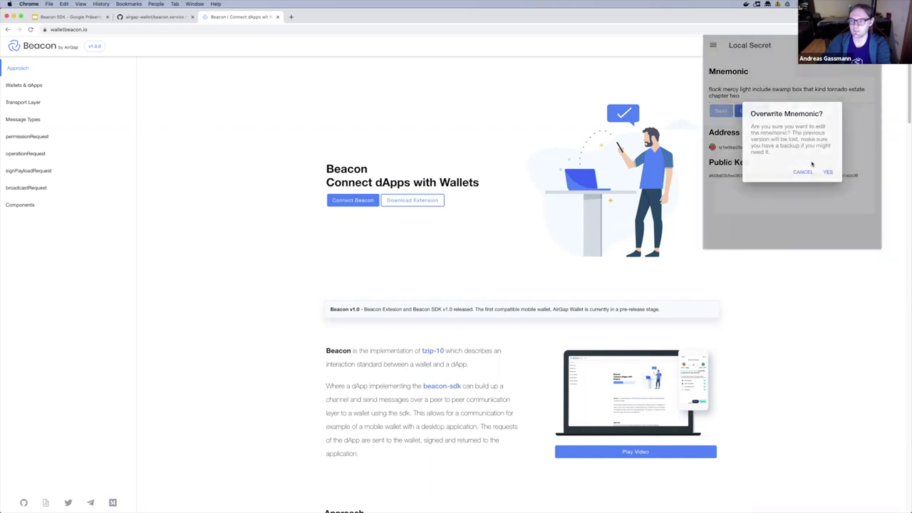
left_click(712, 45)
left_click(723, 65)
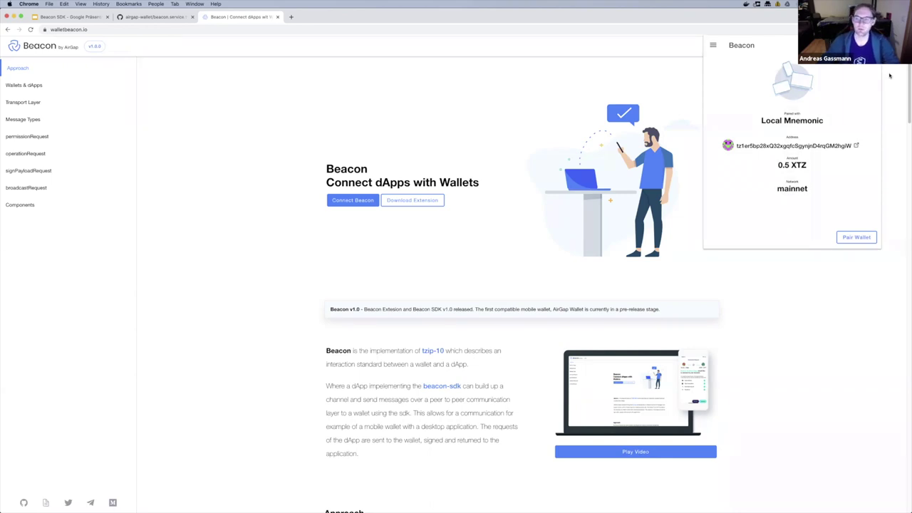
- Click on the walletbeacon.io page outside the Beacon popup to dismiss it
left_click(438, 98)
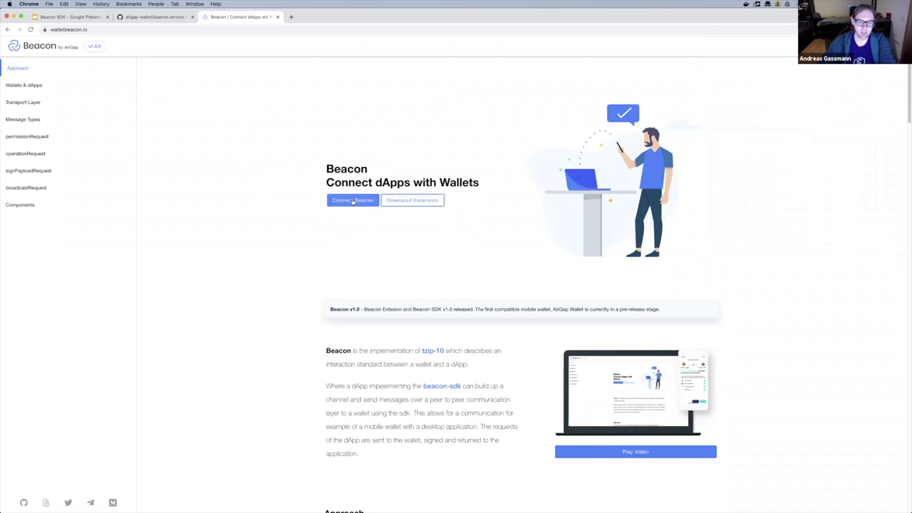
- Connect the Beacon Example Dapp and confirm its mainnet permission request for the account
left_click(352, 201)
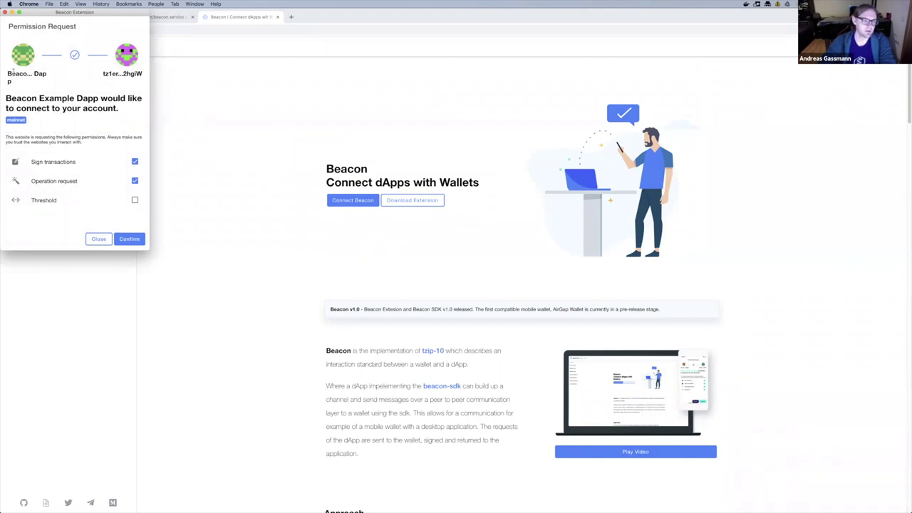
left_click_drag(14, 73, 33, 85)
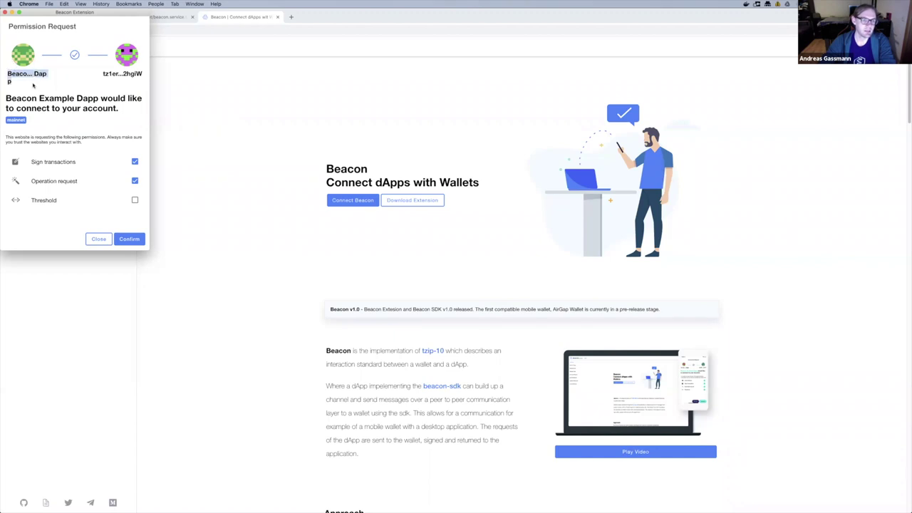
left_click_drag(142, 73, 98, 73)
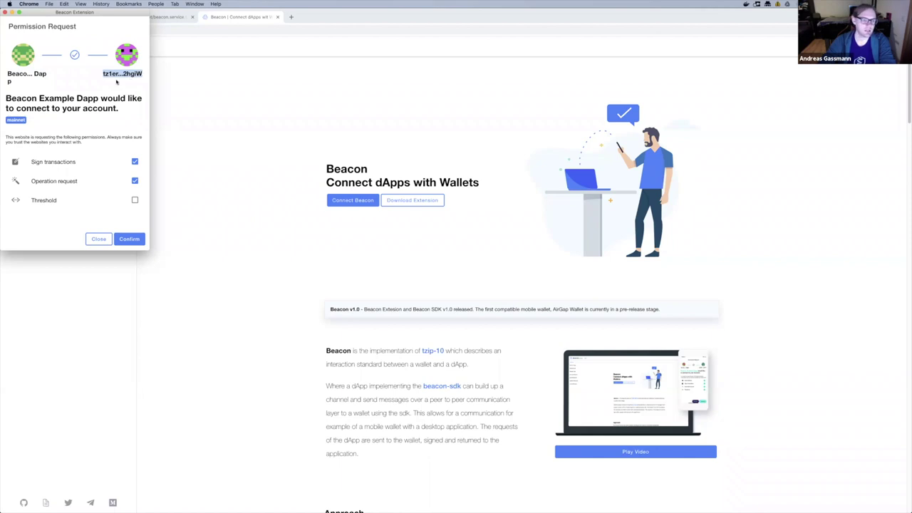
left_click_drag(15, 118, 24, 120)
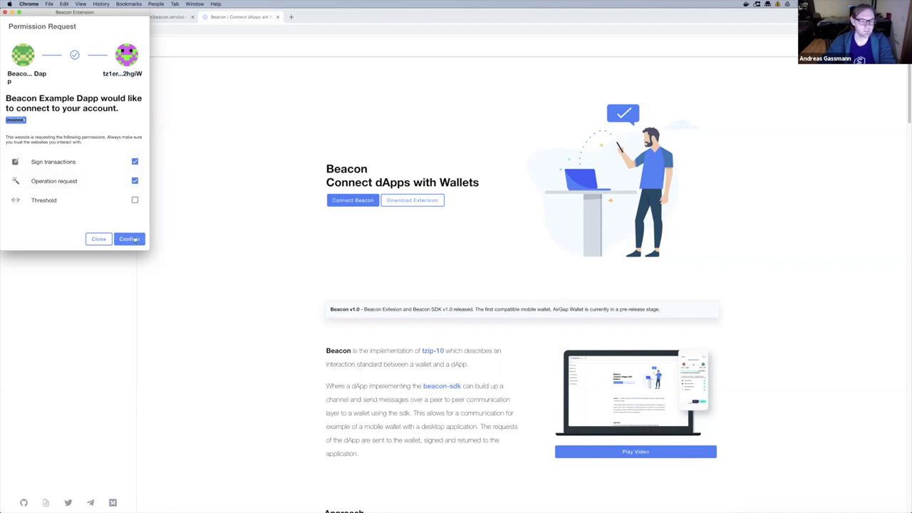
left_click(134, 239)
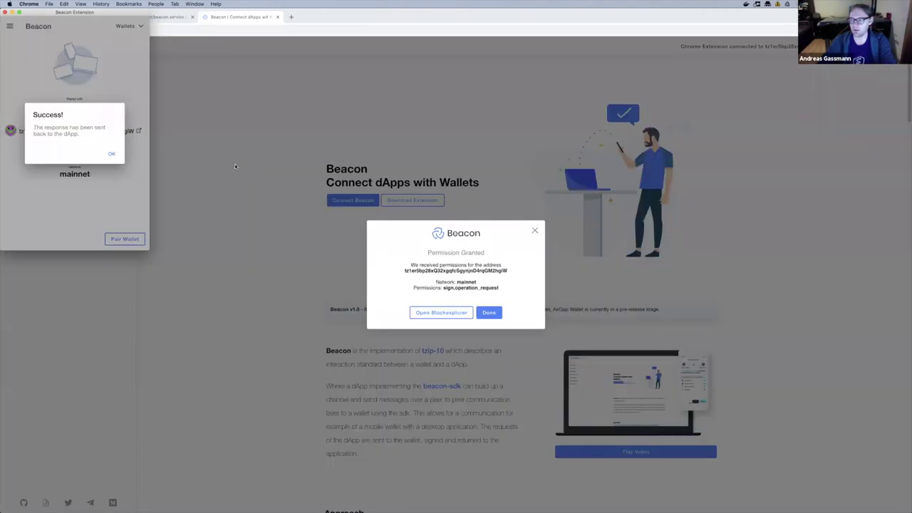
- Close the extension's success window, review the granted sign and operation_request permissions, and dismiss the notice
left_click(235, 167)
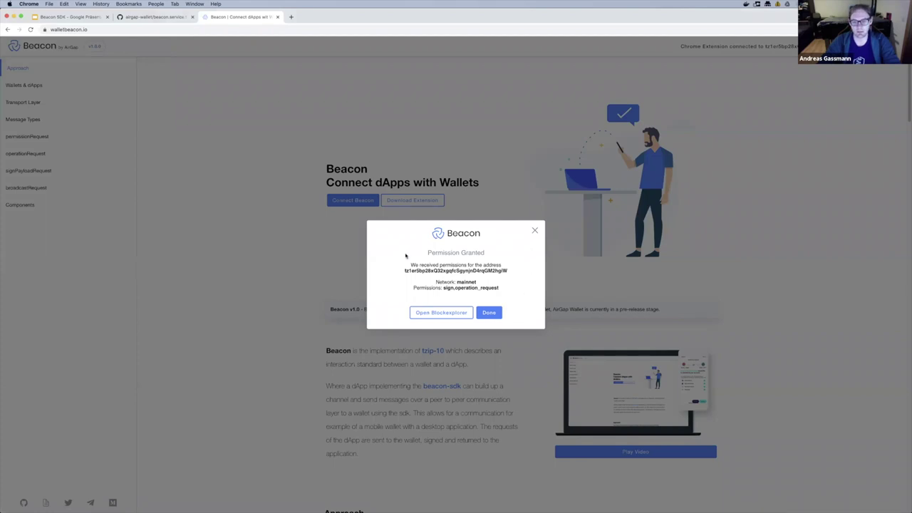
left_click_drag(405, 271, 508, 270)
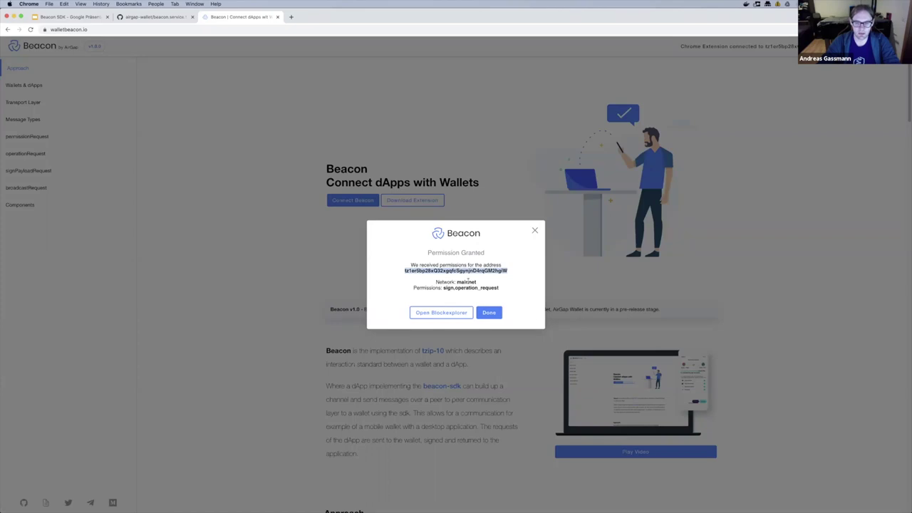
left_click(466, 284)
left_click_drag(444, 288, 506, 289)
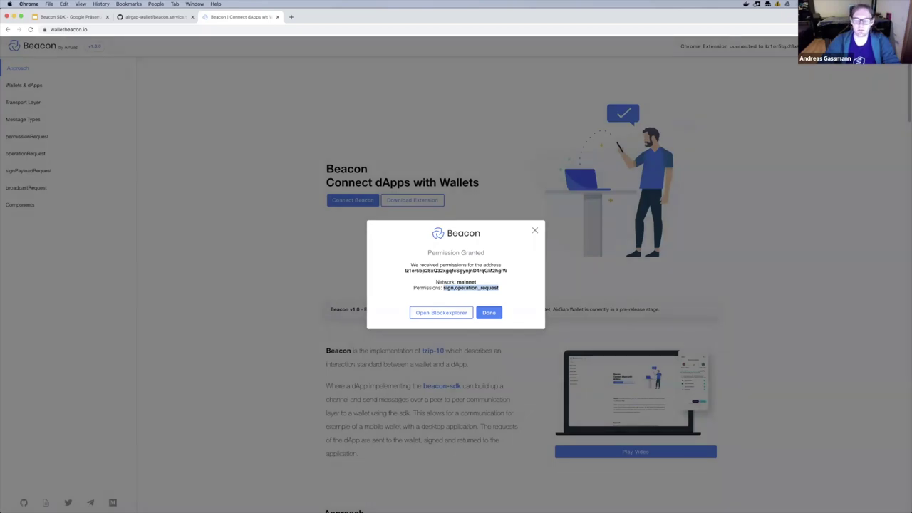
left_click(512, 178)
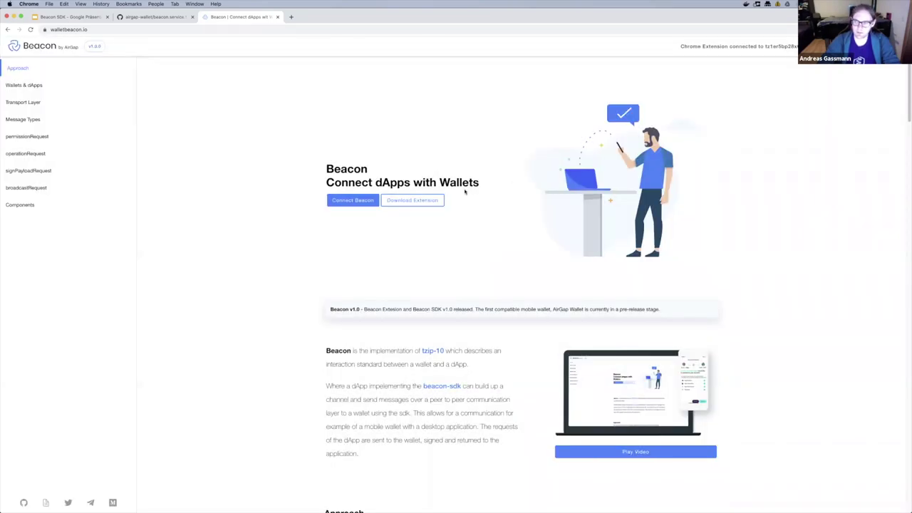
- Scroll down past Approach and Transport Layer to the permissionRequest section
scroll(409, 219, "down", 1)
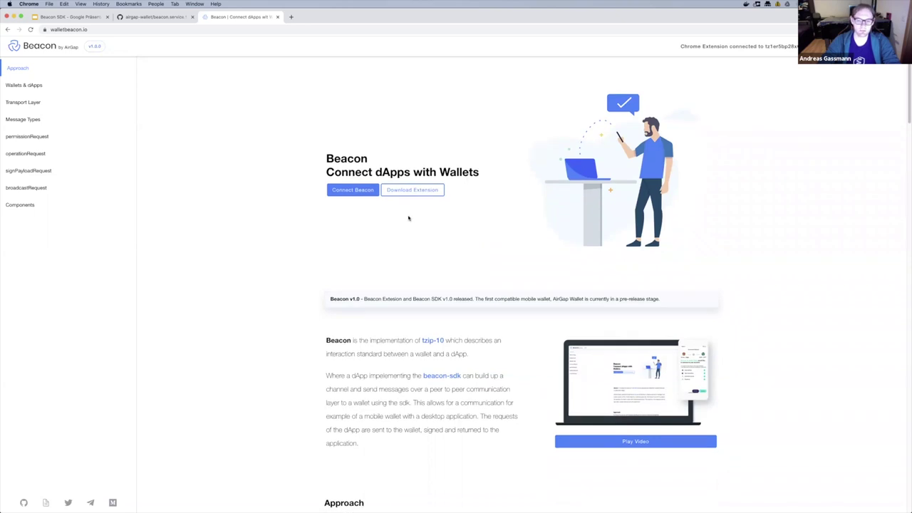
scroll(408, 218, "down", 3)
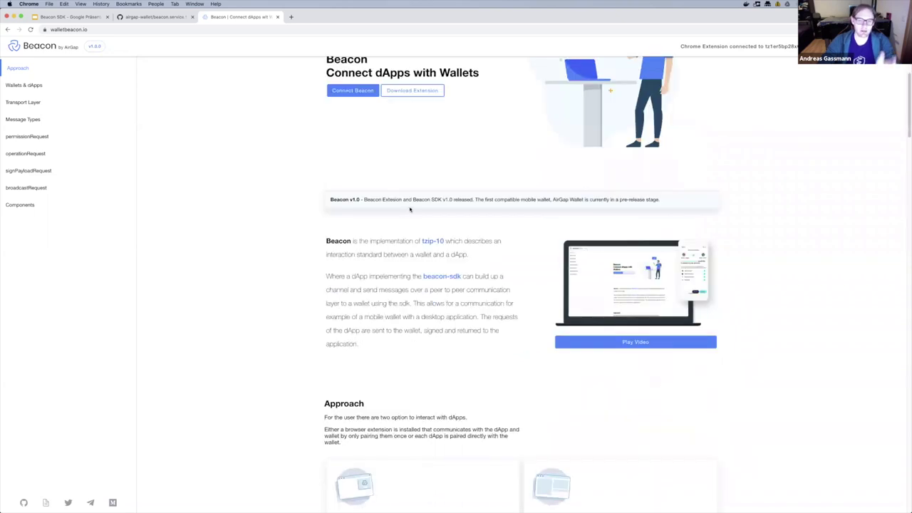
scroll(410, 212, "down", 15)
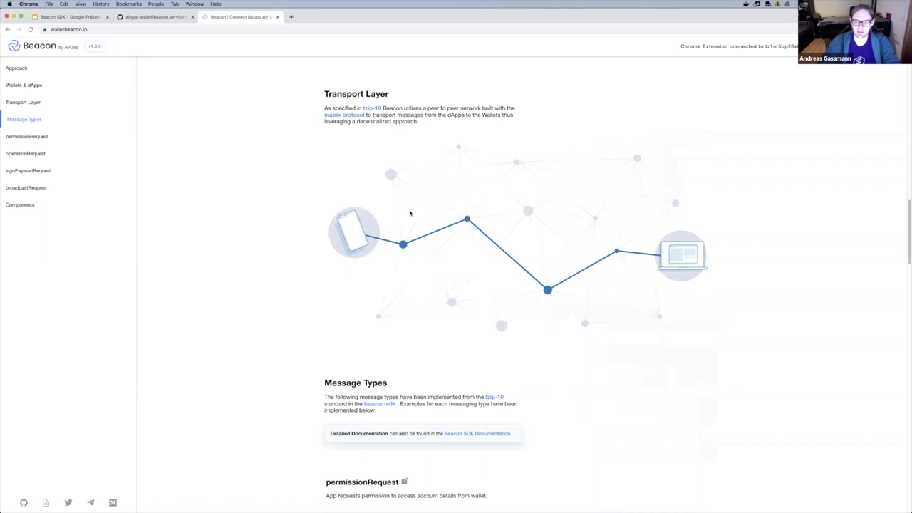
scroll(410, 212, "up", 1)
scroll(409, 212, "down", 9)
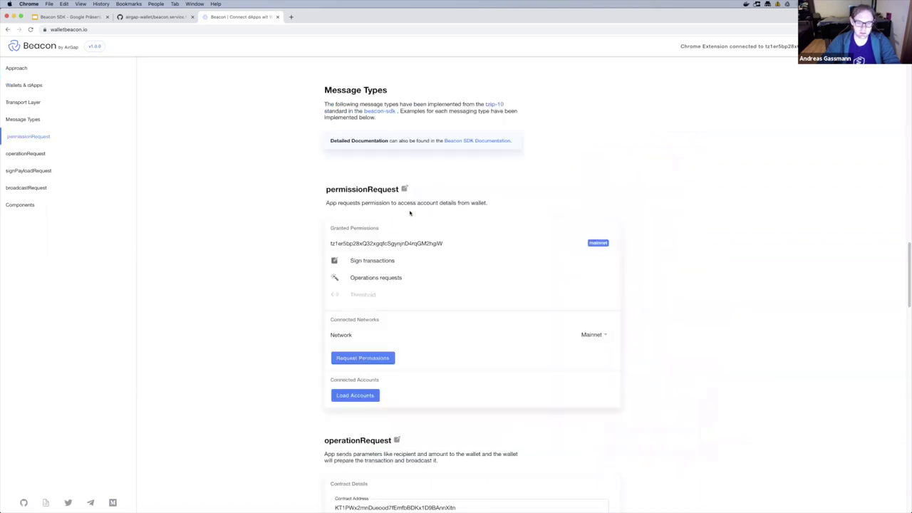
scroll(269, 249, "down", 3)
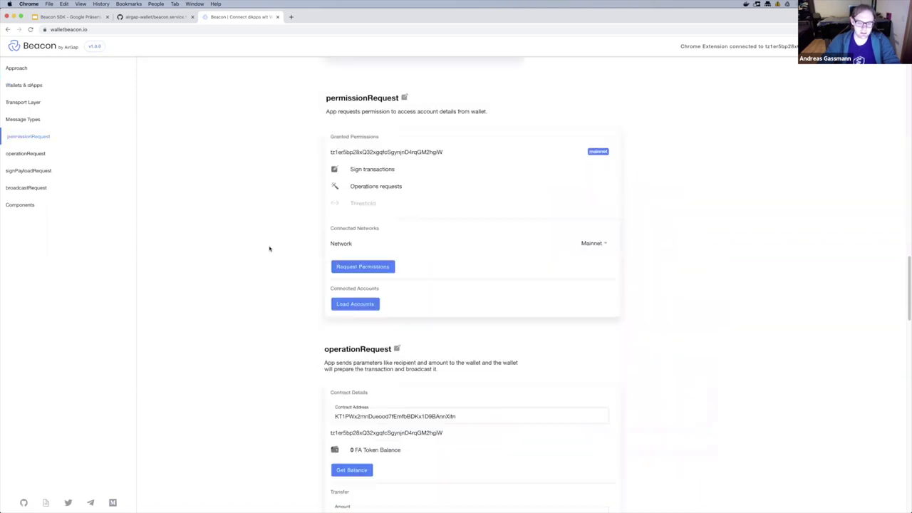
- Enter 0.01 as the transfer amount and paste the recipient tz1 address
scroll(269, 248, "down", 1)
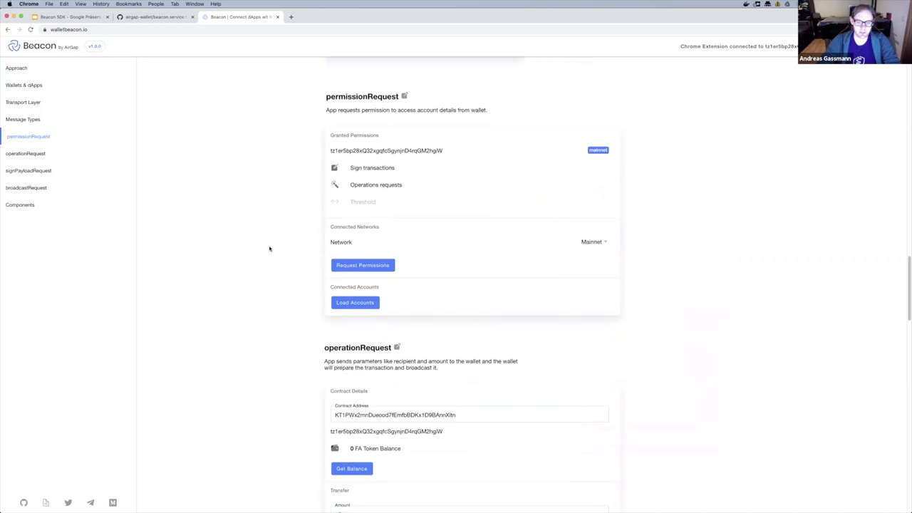
scroll(269, 249, "down", 8)
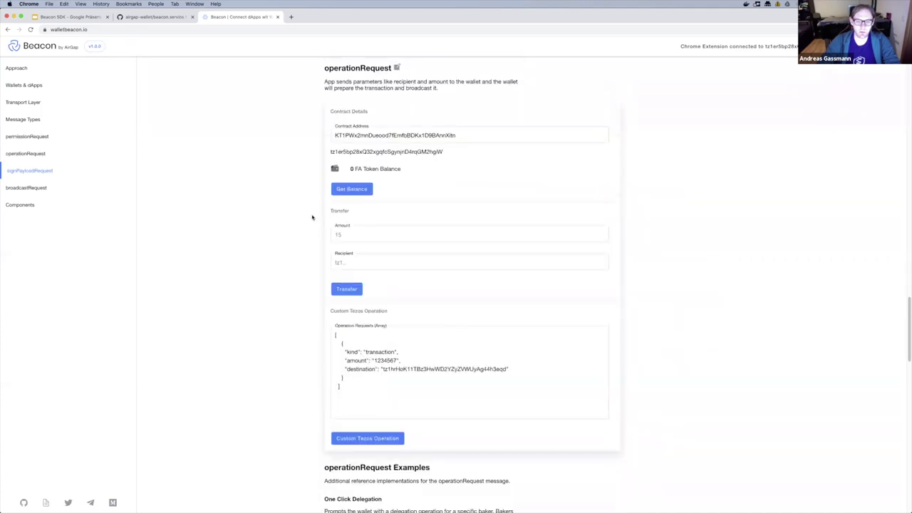
left_click(385, 239)
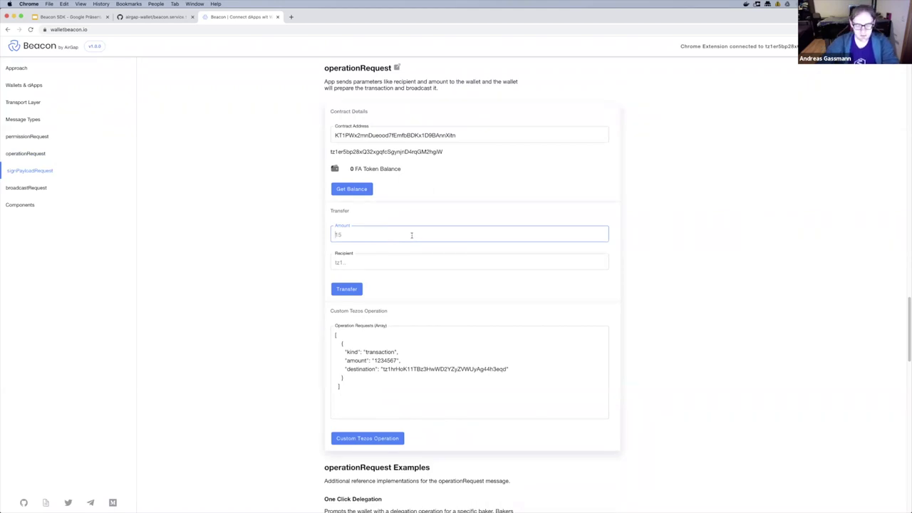
type("0.2")
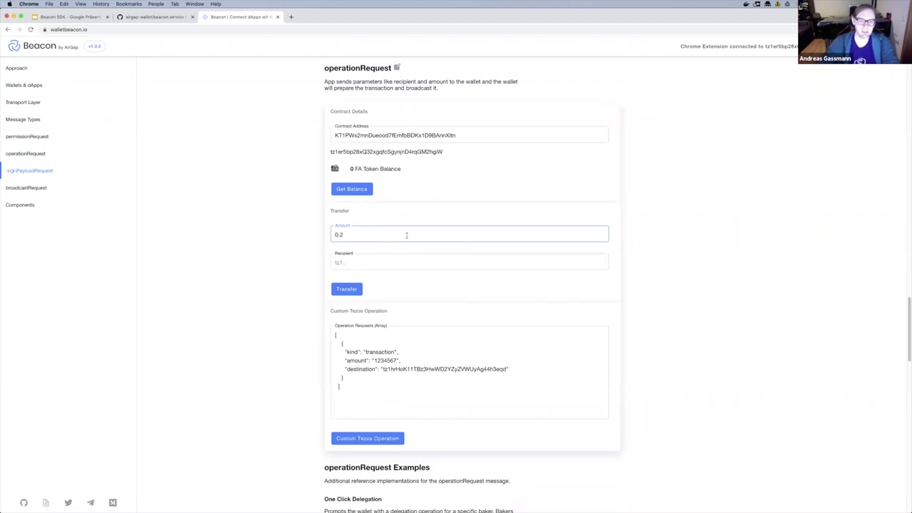
key("Tab")
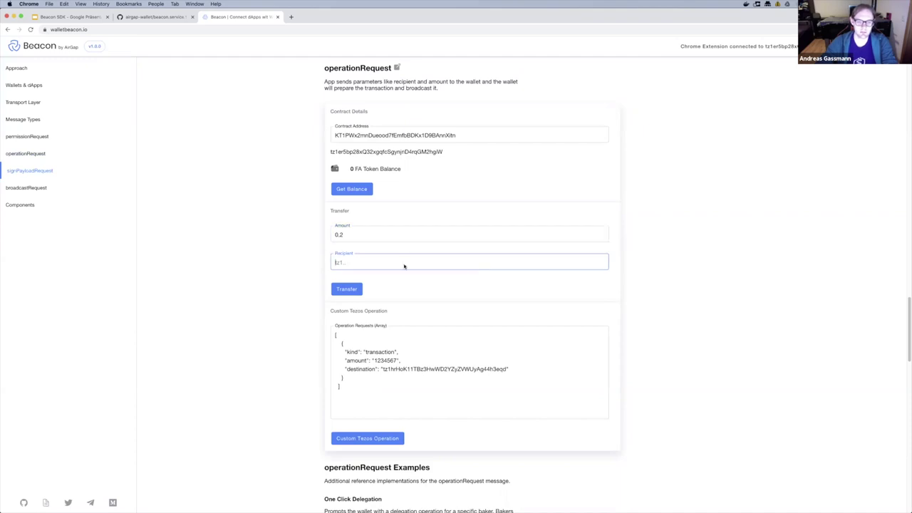
key("shift+Tab")
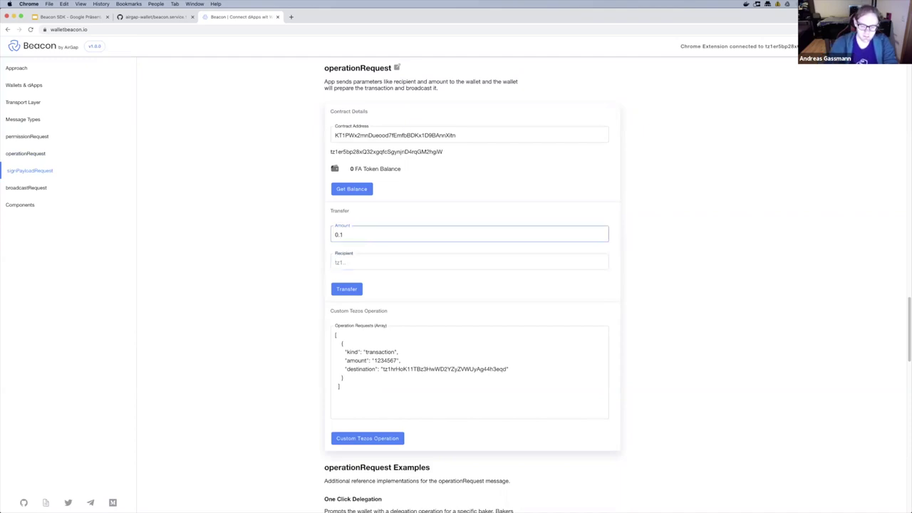
type("0")
key("BackSpace")
key("BackSpace")
type(".01")
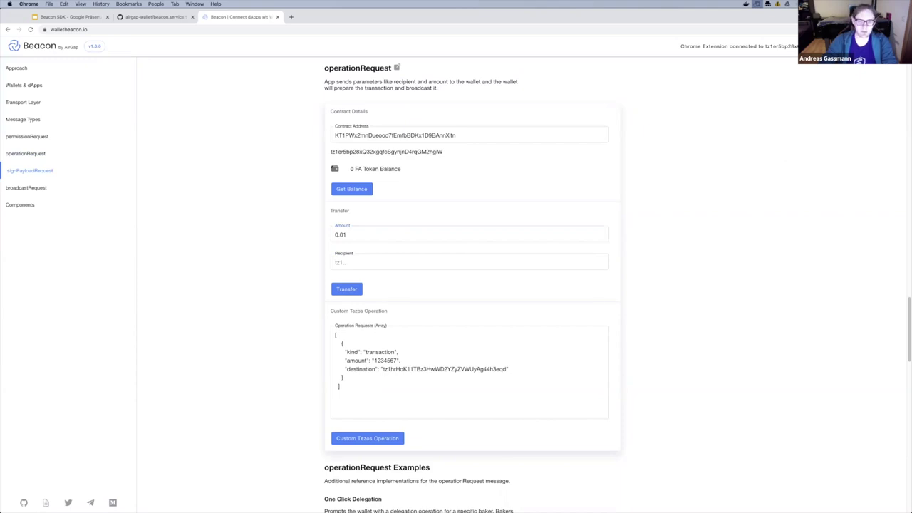
left_click(394, 263)
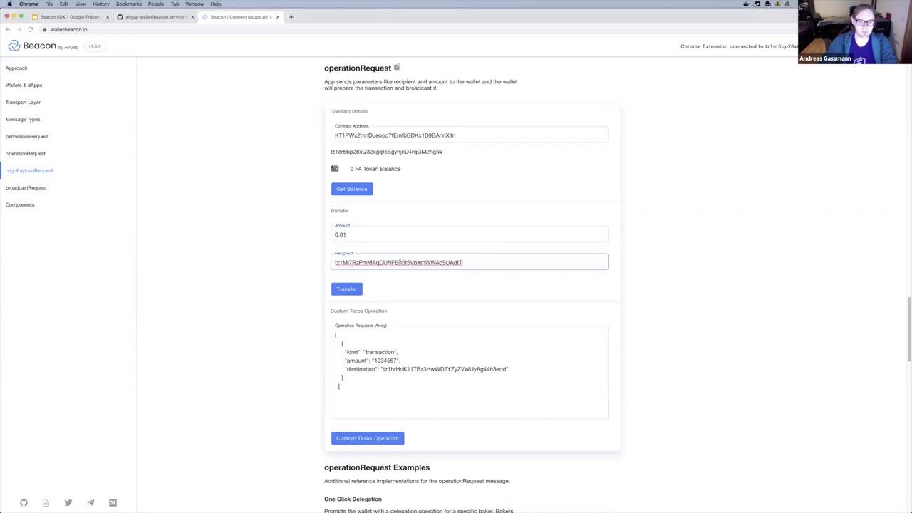
- Send the 0.01 XTZ transfer request and review its amount and recipient in the extension
left_click(347, 288)
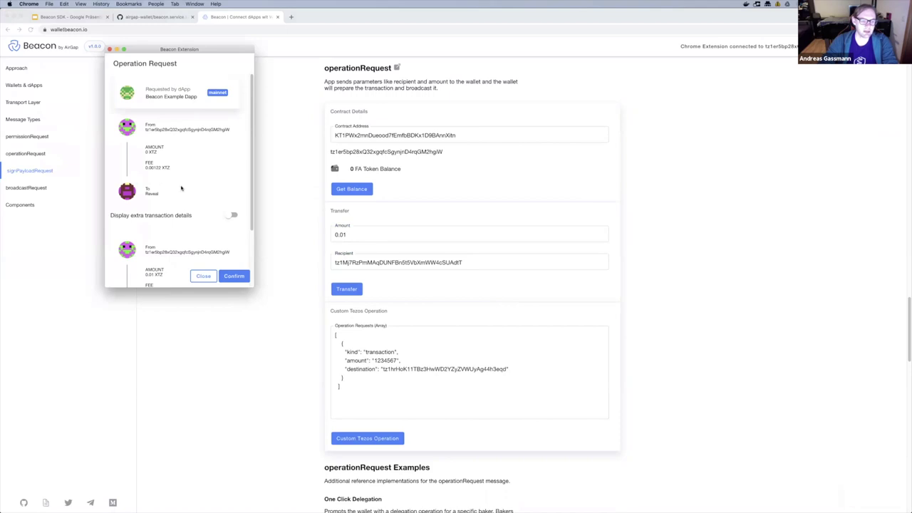
scroll(181, 188, "down", 3)
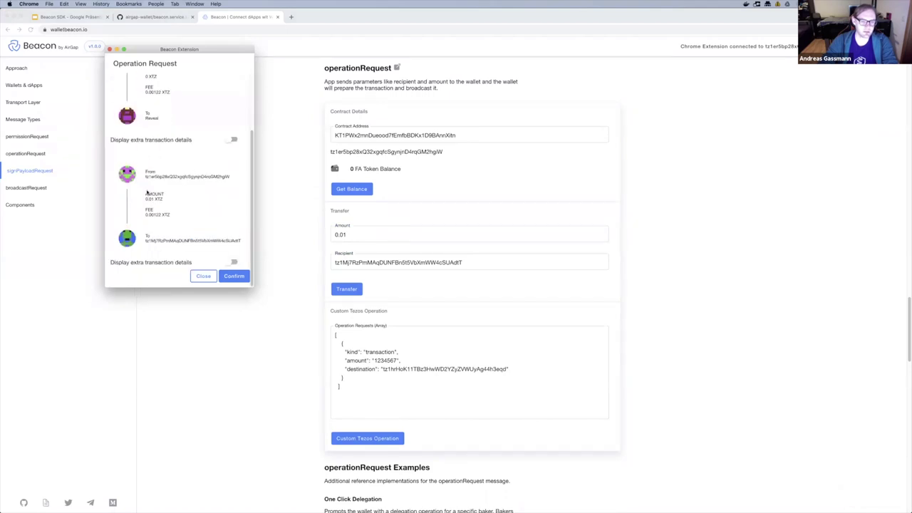
left_click_drag(145, 199, 169, 201)
left_click_drag(146, 238, 241, 241)
scroll(164, 142, "up", 3)
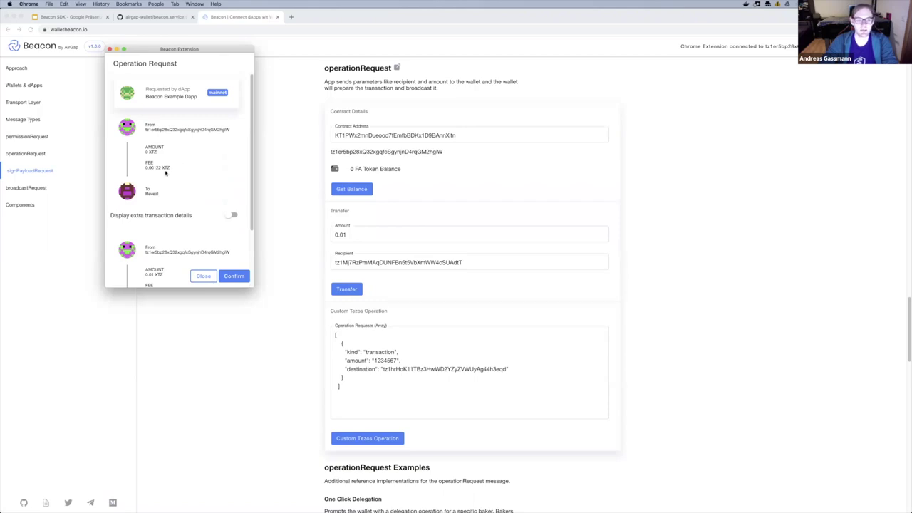
- Show extra transaction details for both operations and confirm the broadcast to mainnet
left_click(231, 214)
scroll(145, 212, "down", 1)
double_click(146, 215)
scroll(168, 225, "down", 5)
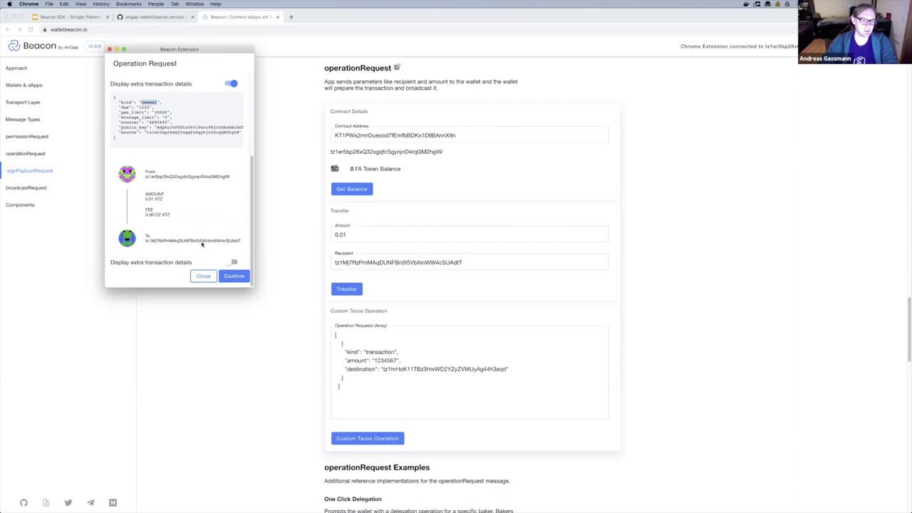
left_click(233, 263)
scroll(214, 235, "down", 2)
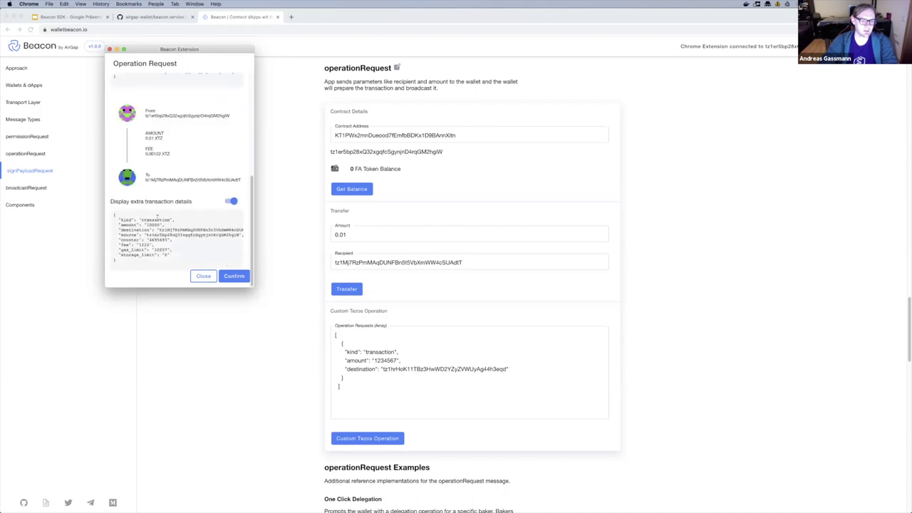
left_click(234, 277)
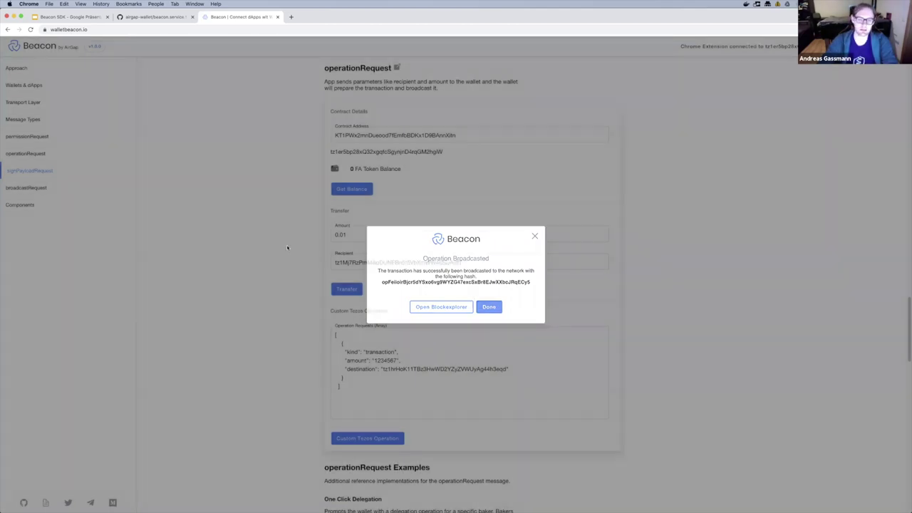
- Dismiss the broadcast notice, focus the 1 XTZ tipping amount, and scroll to the Beacon Sample Contract
left_click(287, 248)
scroll(335, 101, "down", 3)
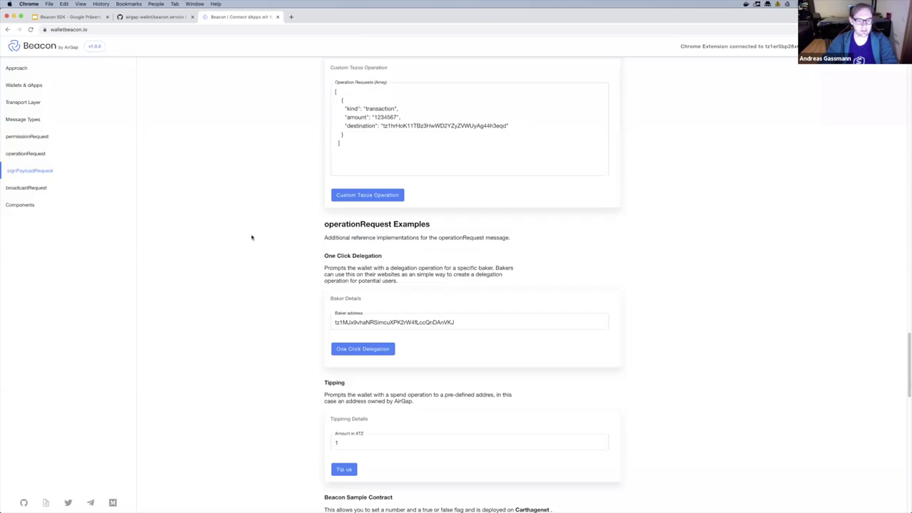
scroll(297, 261, "down", 2)
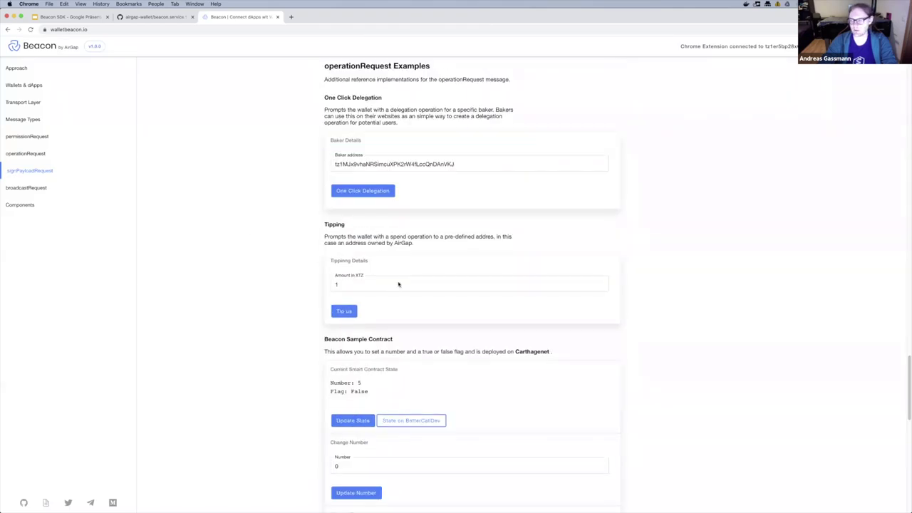
left_click(348, 281)
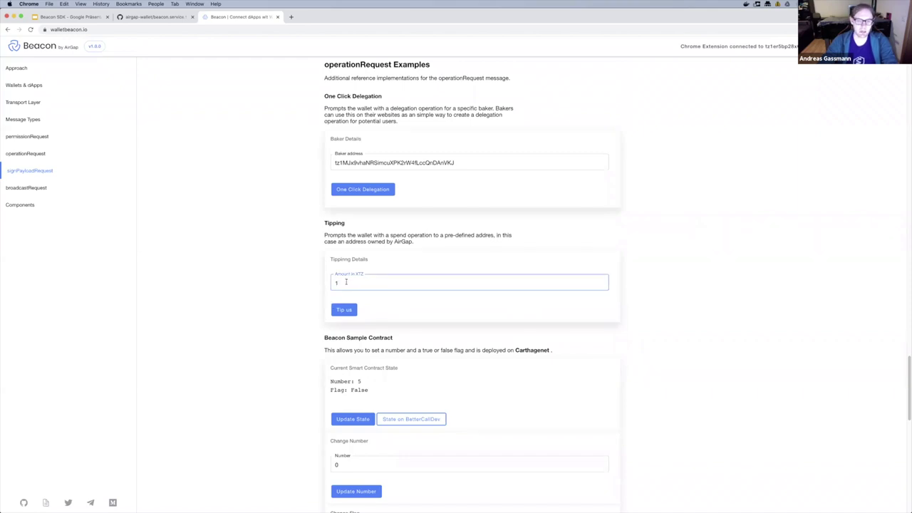
scroll(335, 279, "down", 1)
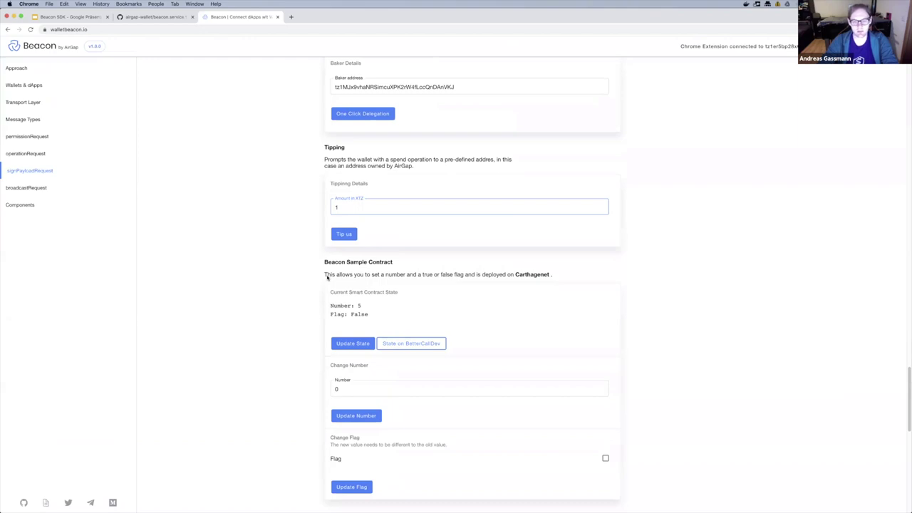
scroll(334, 260, "down", 1)
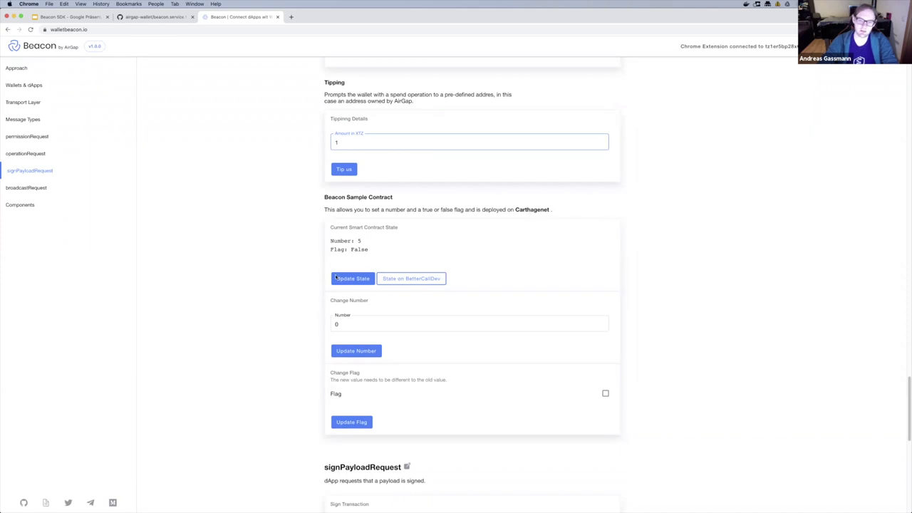
scroll(300, 291, "down", 1)
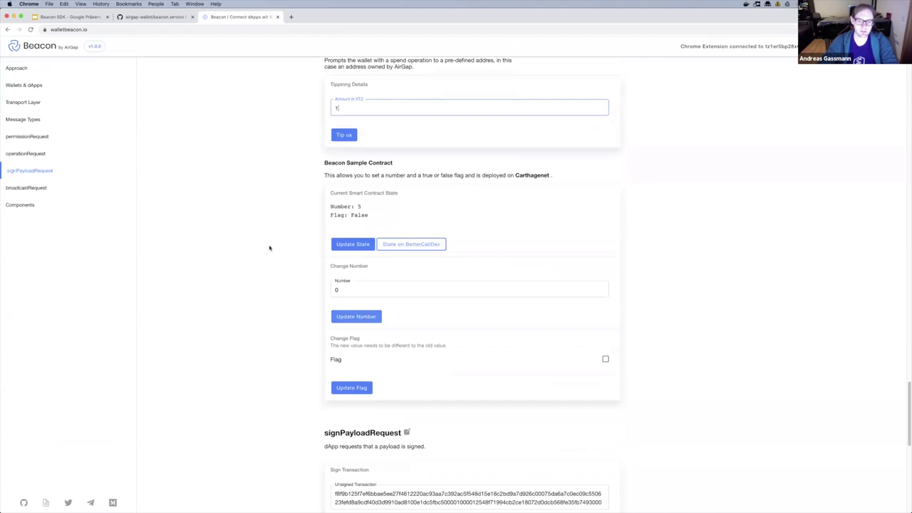
- Send the 1 XTZ tip request and inspect the resulting contract.empty_transaction error
key("Return")
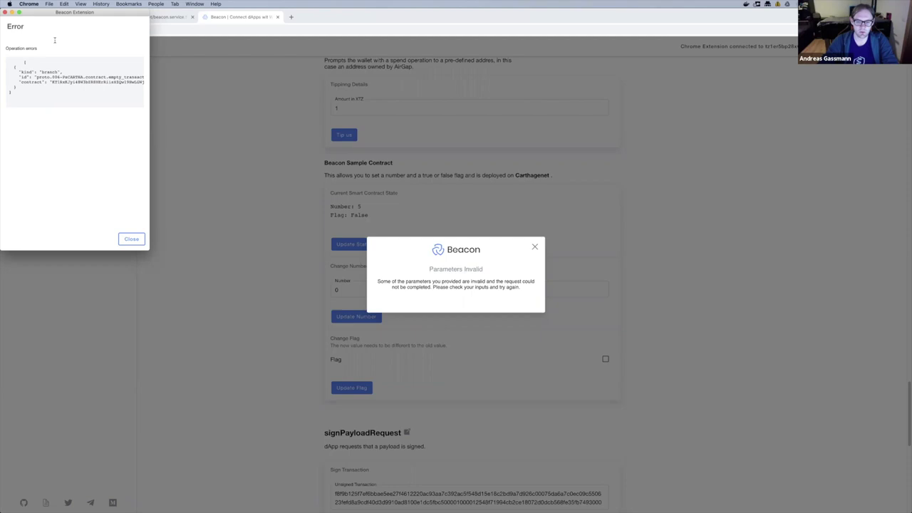
left_click_drag(50, 76, 76, 76)
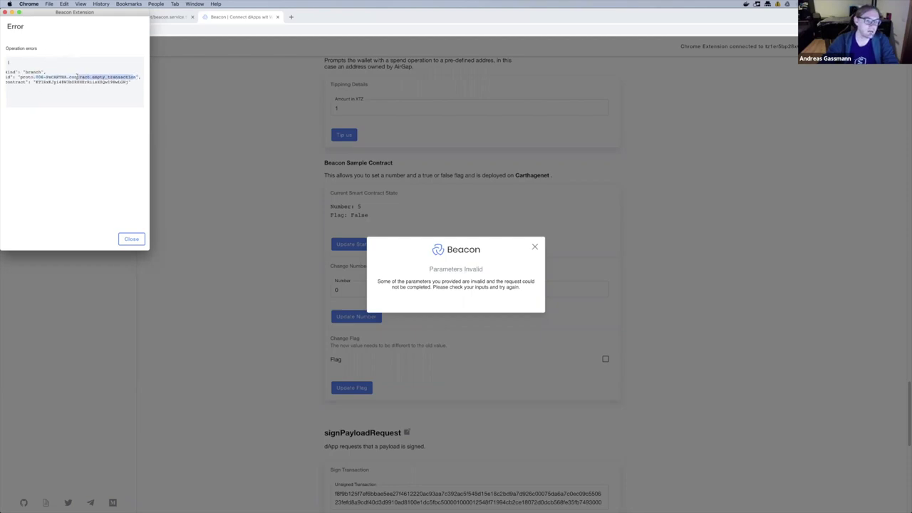
left_click(77, 76)
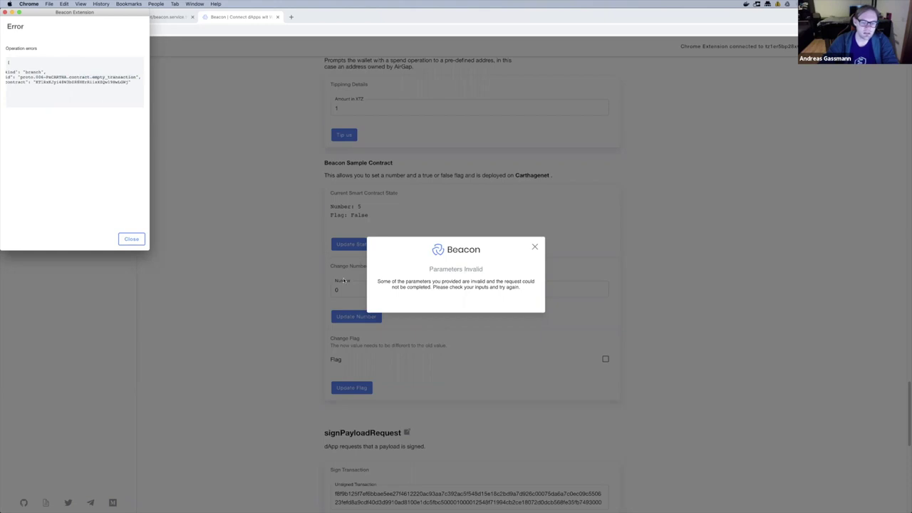
left_click_drag(95, 76, 22, 76)
left_click(22, 72)
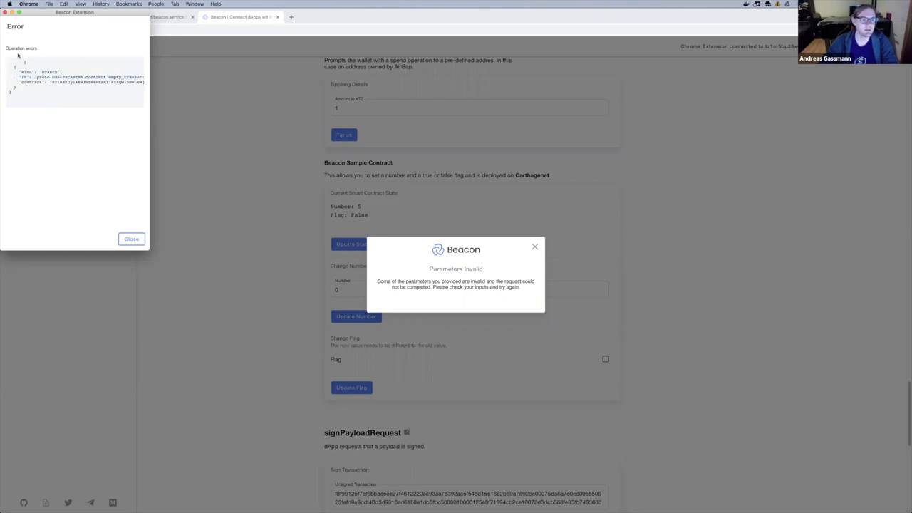
- Close the error window and Parameters Invalid notice, then scroll back to the page top
left_click(6, 13)
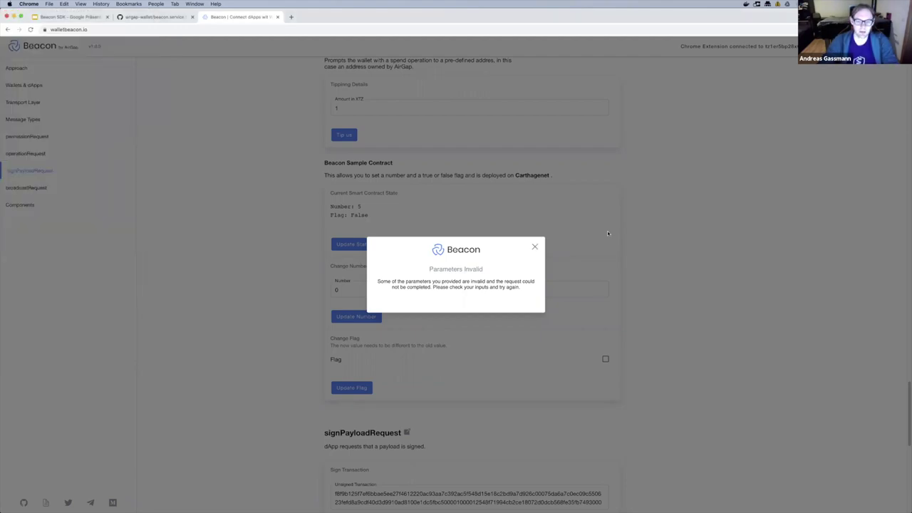
left_click(525, 238)
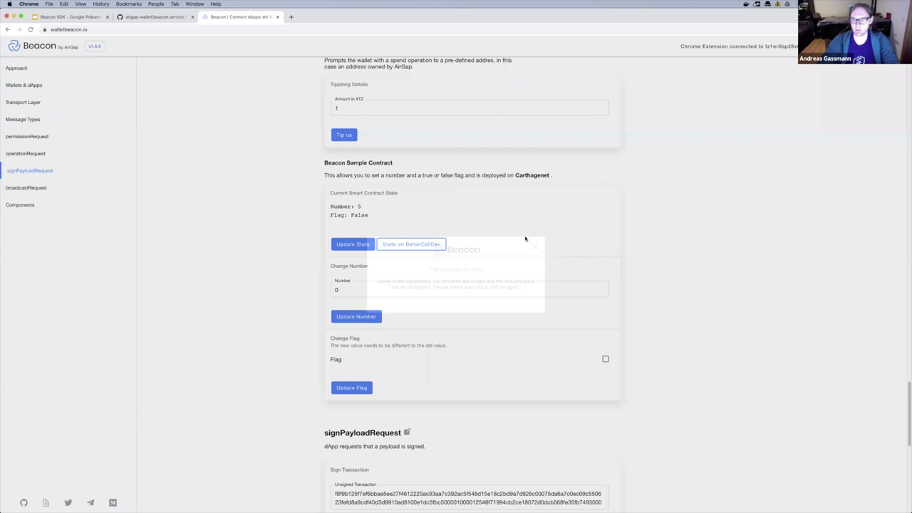
scroll(778, 149, "up", 1)
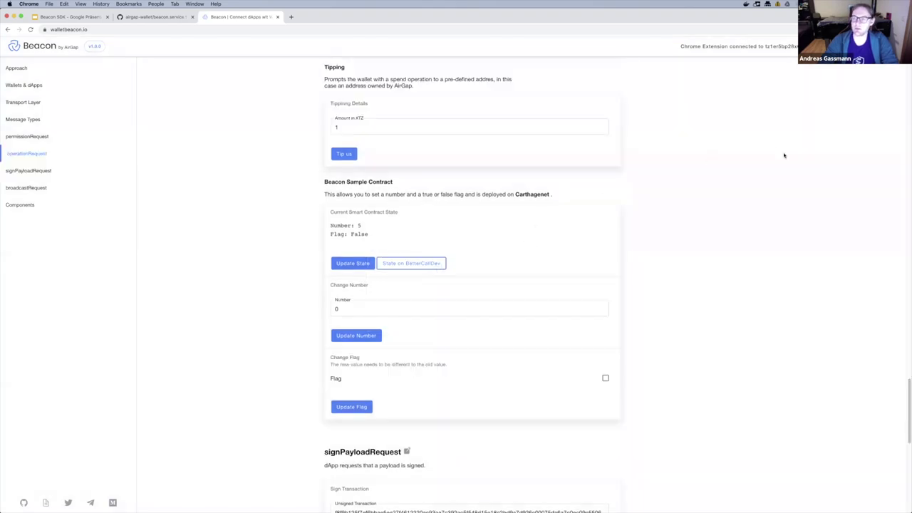
scroll(778, 130, "up", 15)
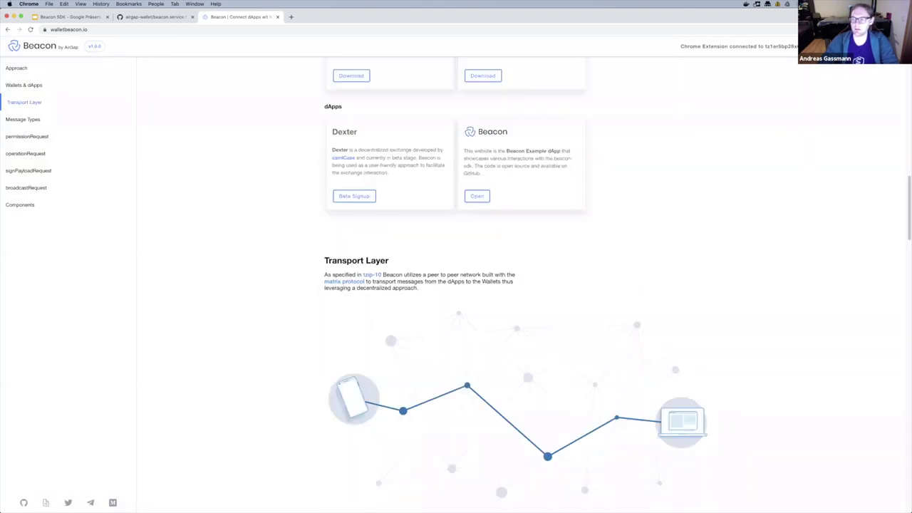
scroll(524, 285, "up", 10)
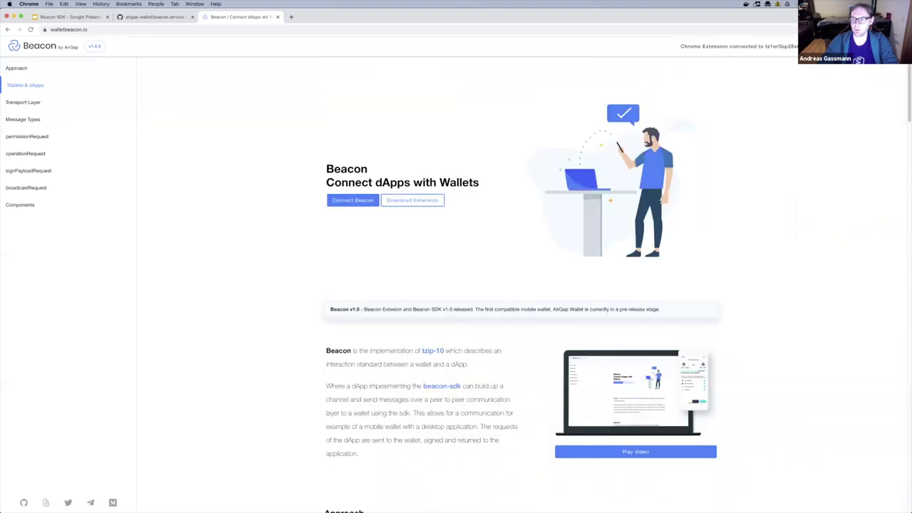
- Remove the Beacon extension from Chrome
right_click(827, 29)
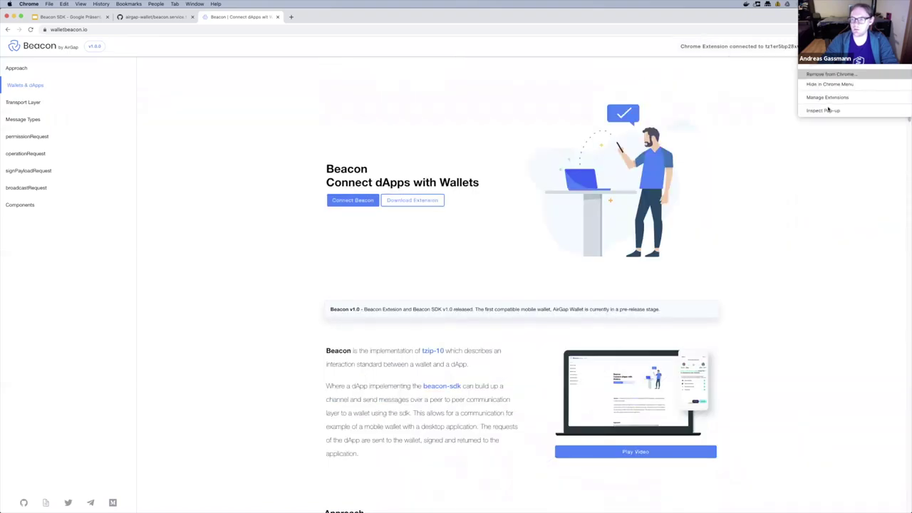
key("Down")
key("Return")
key("Return")
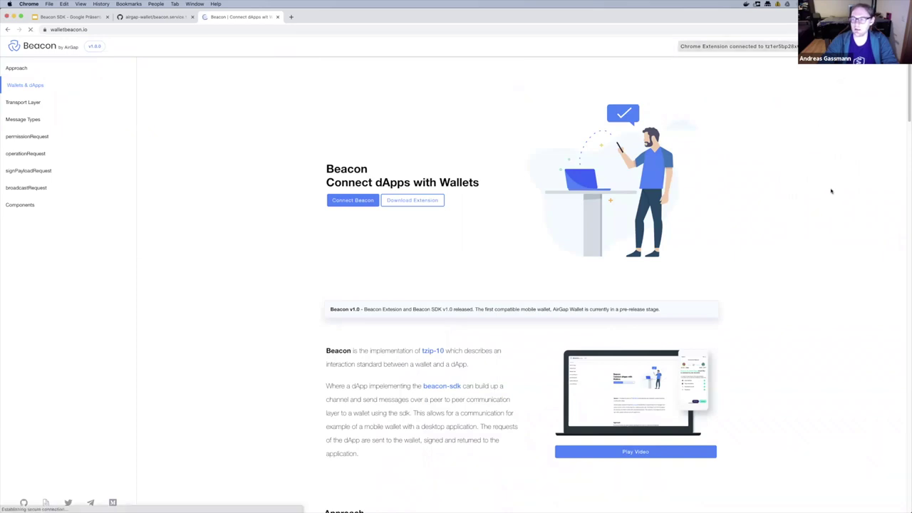
- Open the developer tools for the walletbeacon.io page
right_click(781, 159)
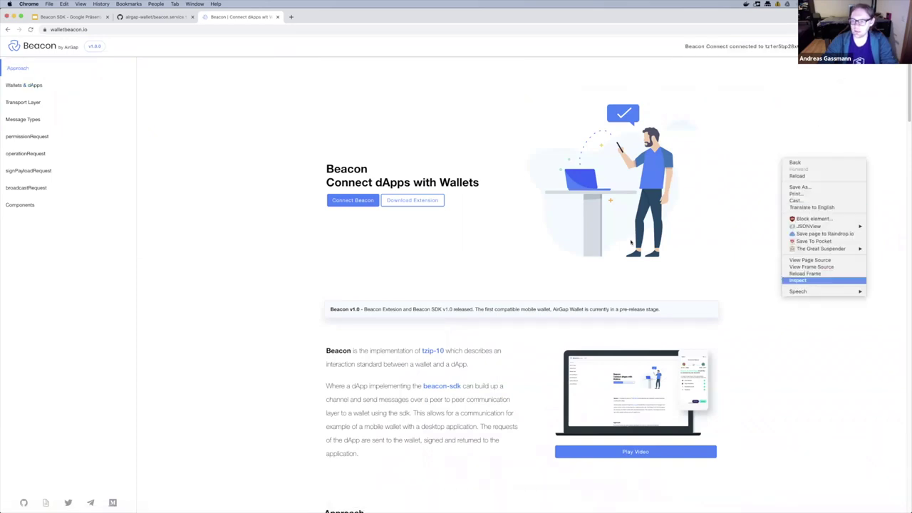
key("Escape")
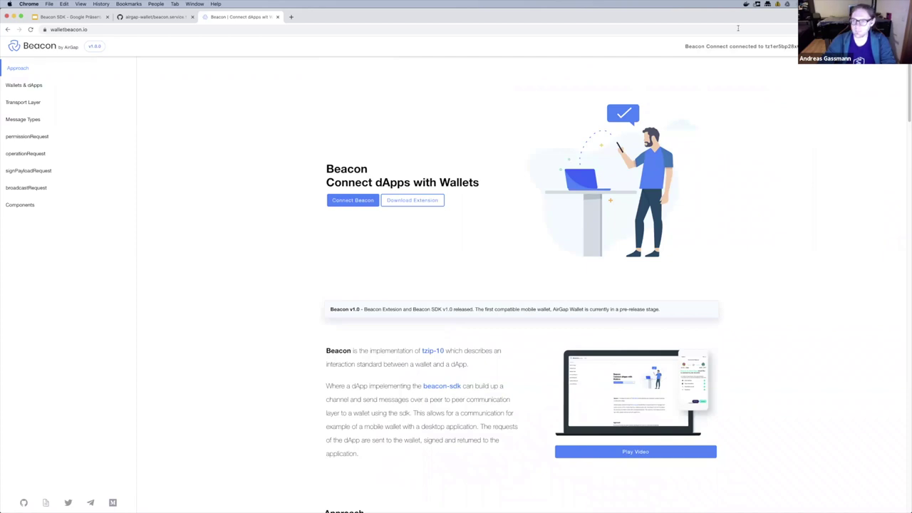
key("super+alt+i")
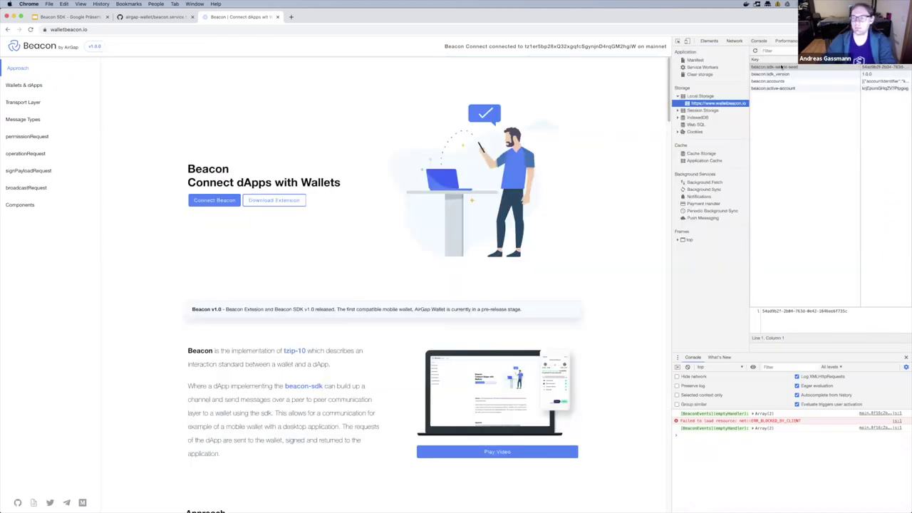
- Clear all of walletbeacon.io's Local Storage, then close DevTools
left_click(782, 67)
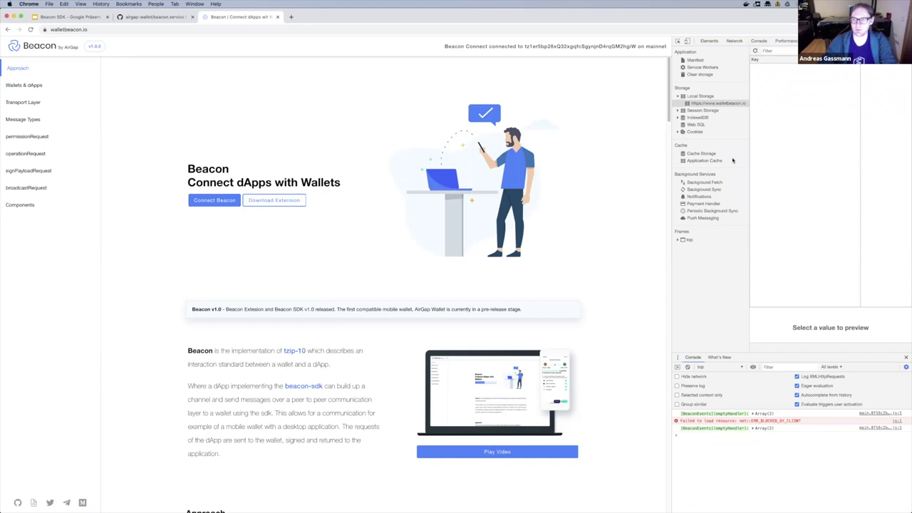
key("super+alt+i")
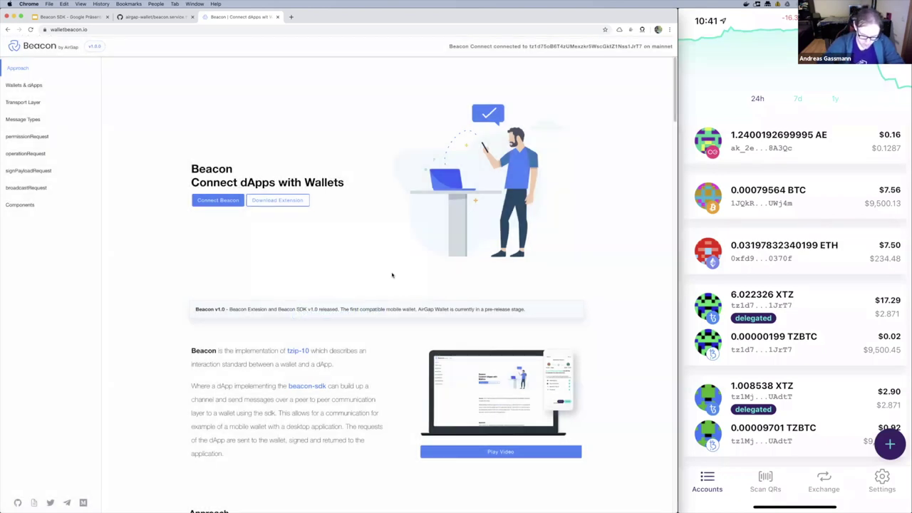
scroll(391, 275, "down", 15)
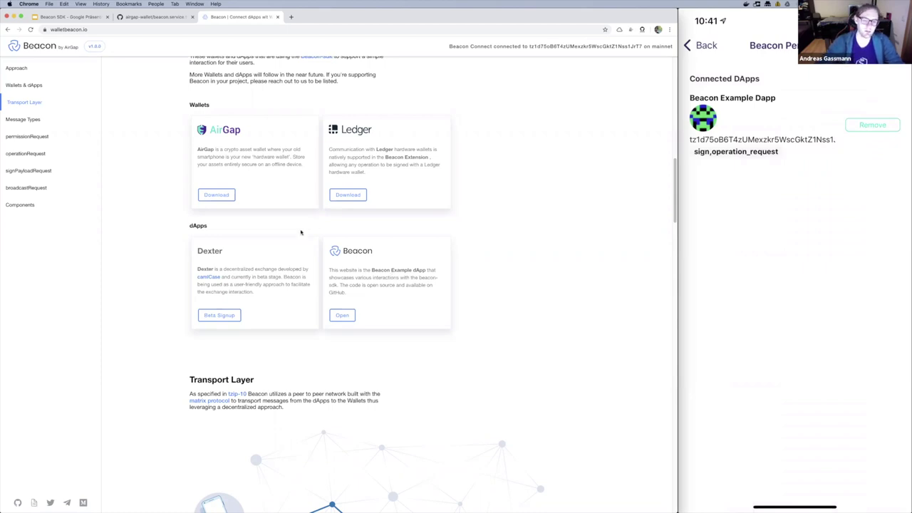
scroll(511, 294, "down", 1)
scroll(511, 294, "down", 3)
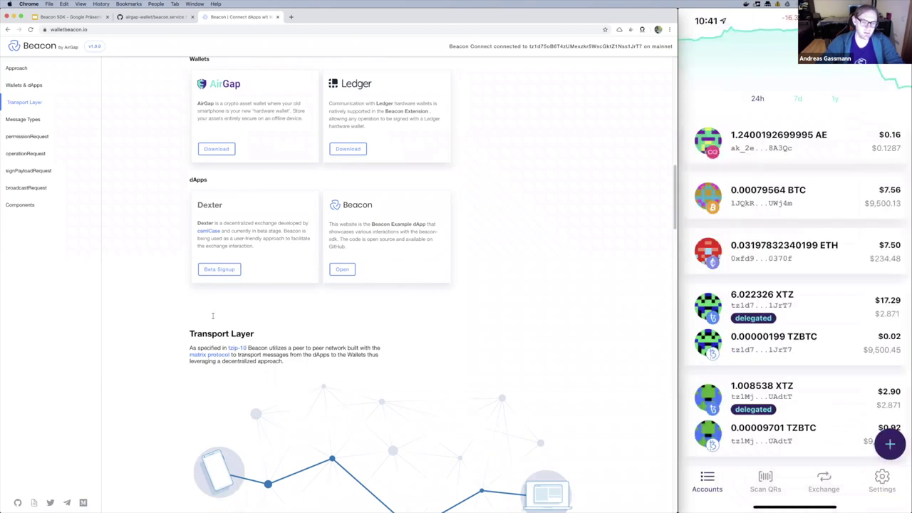
- Paste the new destination address and amount 1234 into the custom operation, then send it
scroll(235, 316, "down", 15)
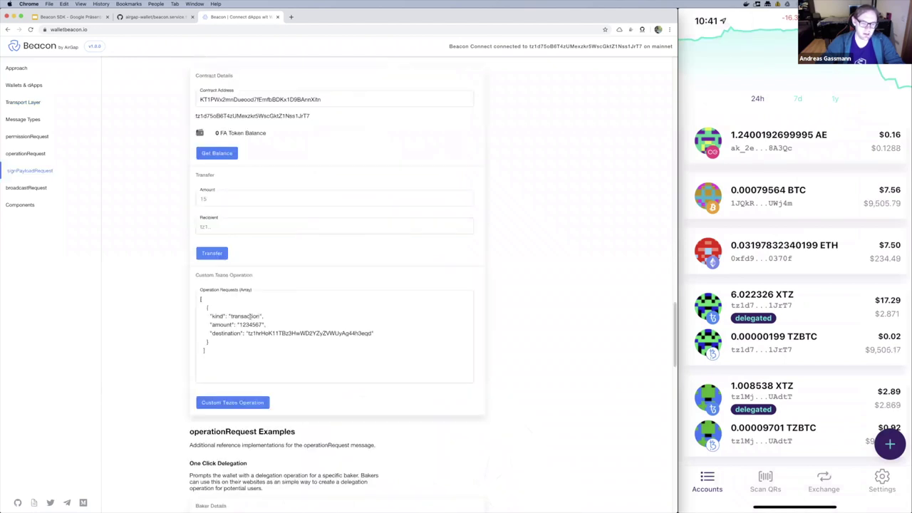
left_click(248, 394)
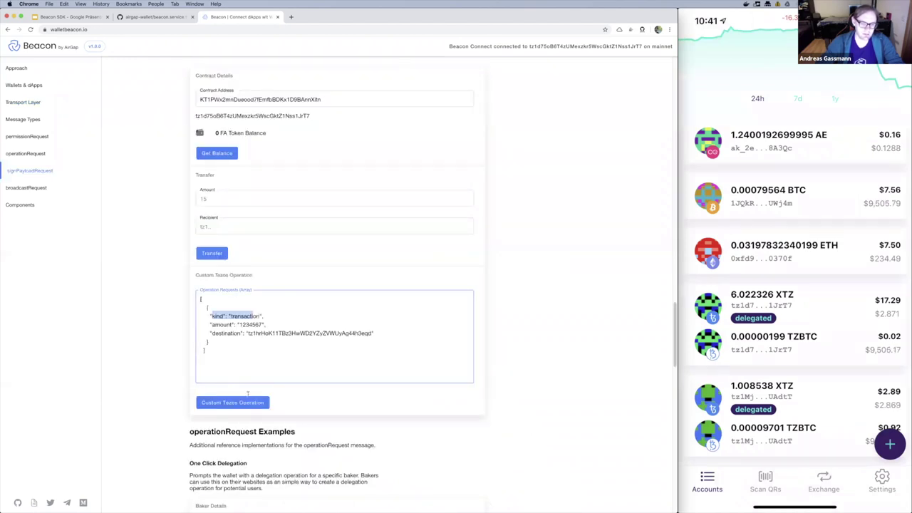
double_click(310, 333)
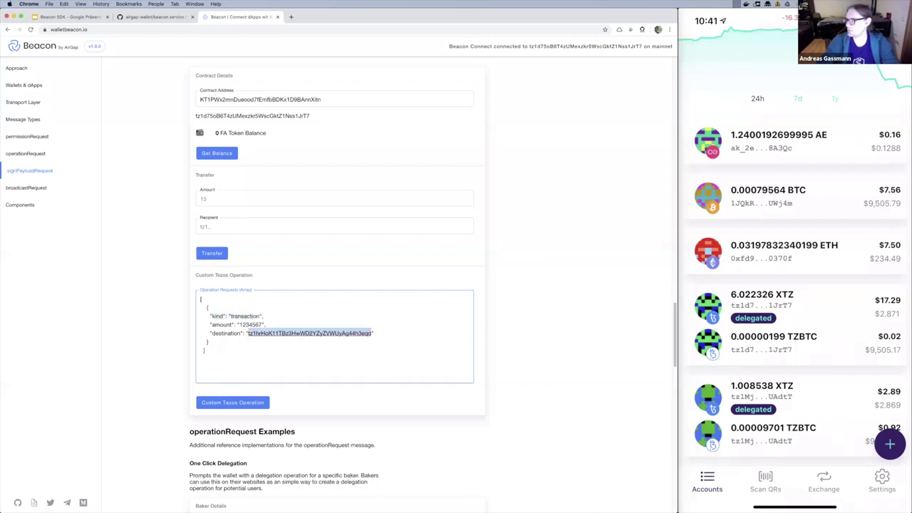
key("super+Tab")
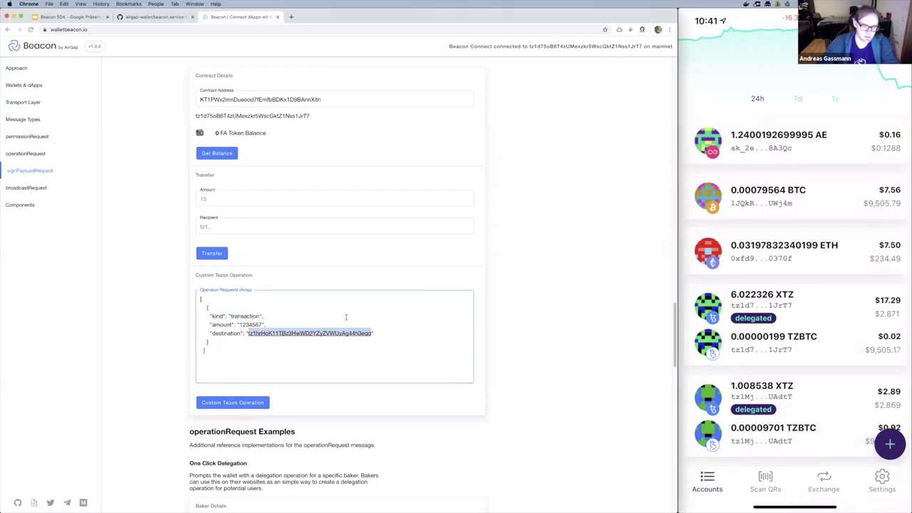
left_click(248, 403)
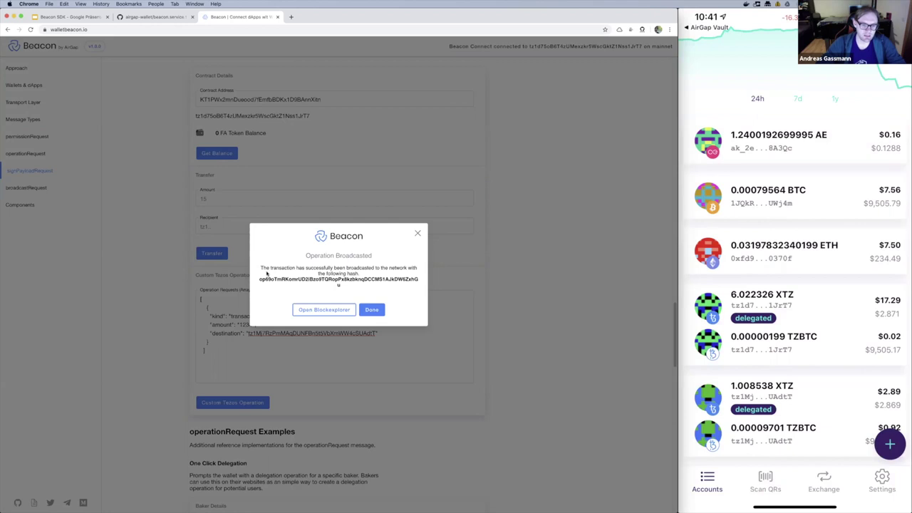
- Open the broadcast operation's hash in the tezblock explorer
left_click_drag(262, 268, 393, 274)
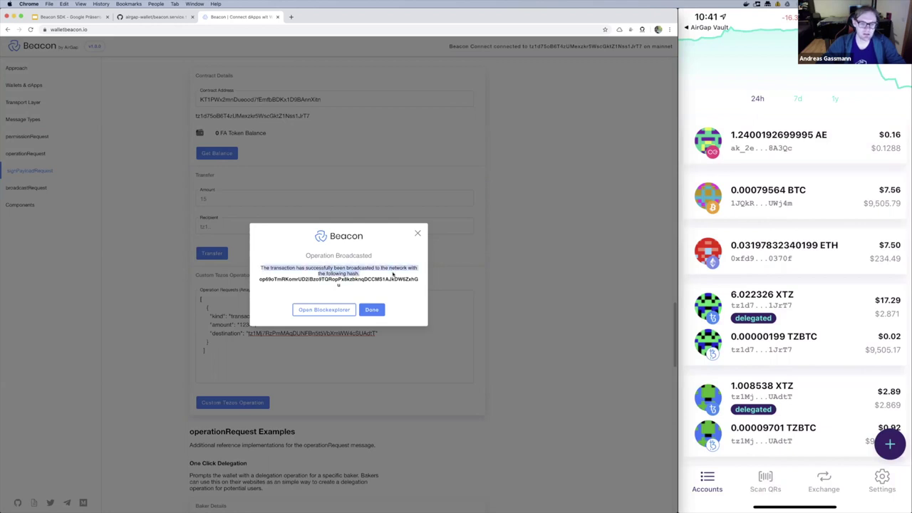
left_click(400, 285)
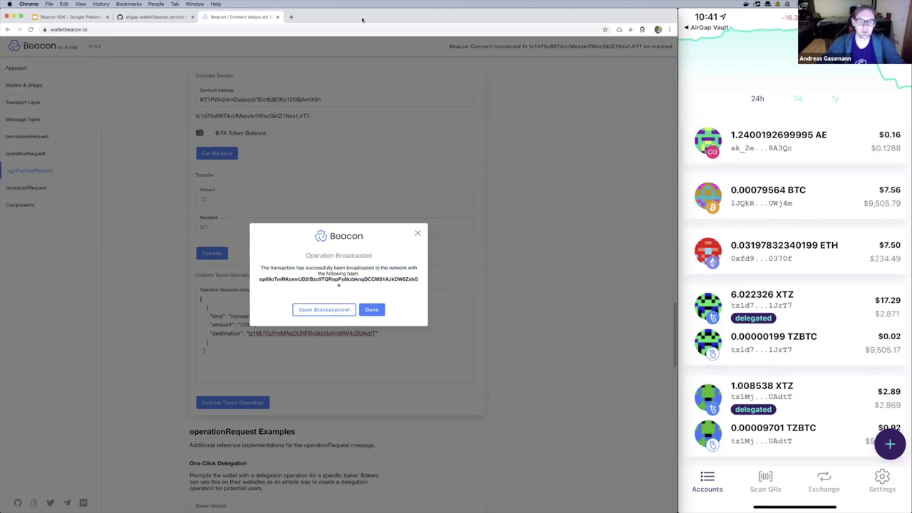
key("Escape")
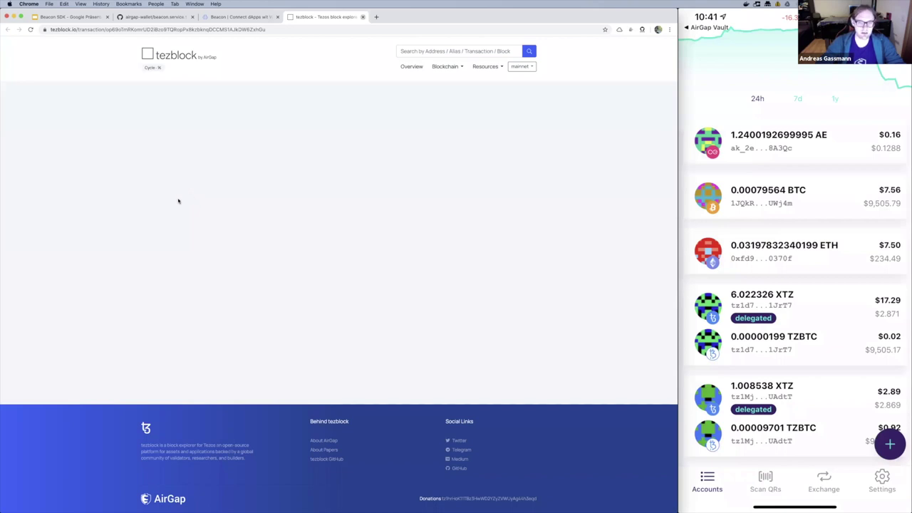
- Close the tezblock tab and scroll back up to the permissionRequest section
key("super+w")
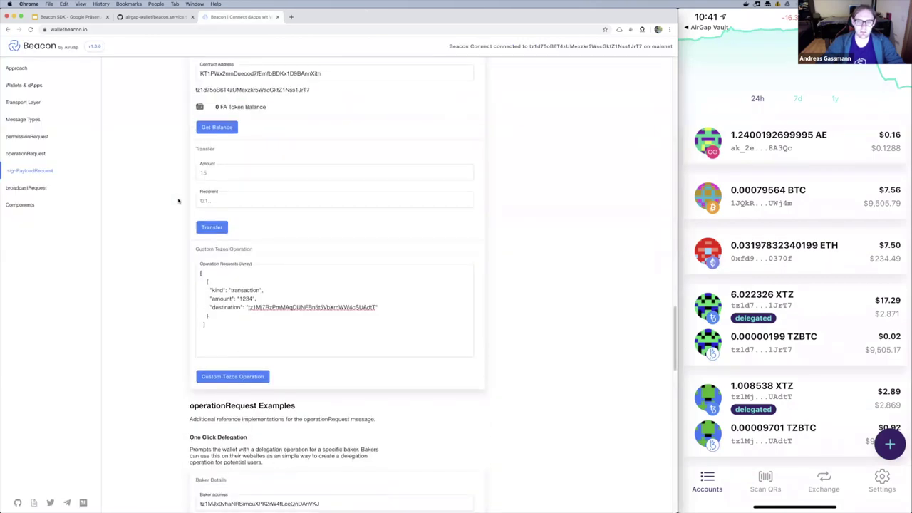
scroll(179, 198, "up", 5)
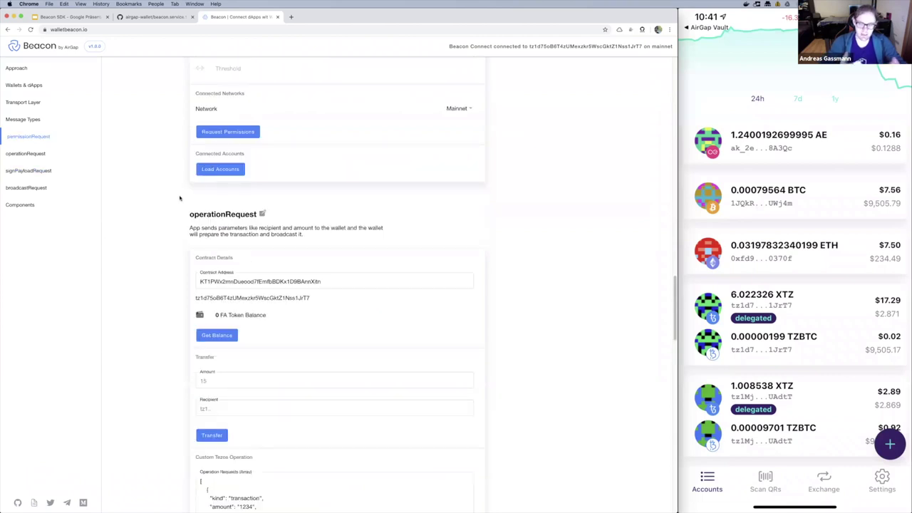
scroll(180, 198, "up", 2)
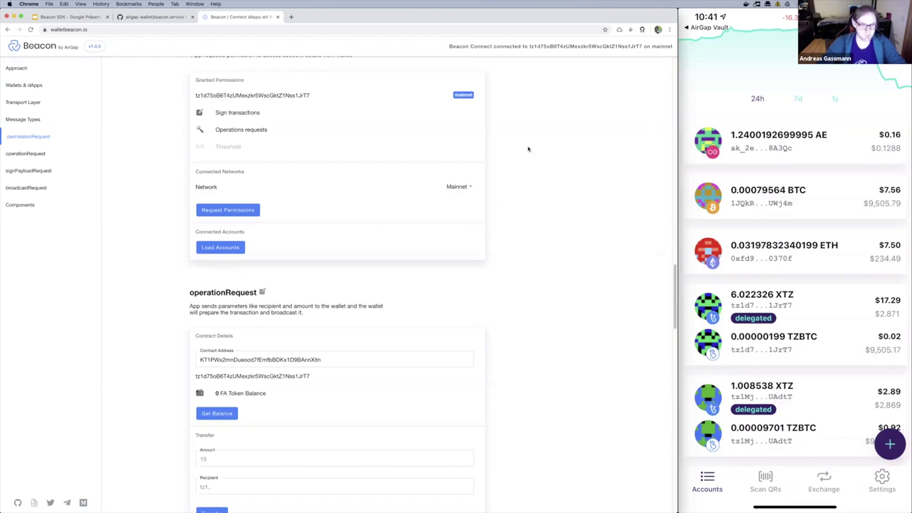
- Present the Beacon SDK deck full screen and advance to 'What is Beacon?'
left_click(77, 21)
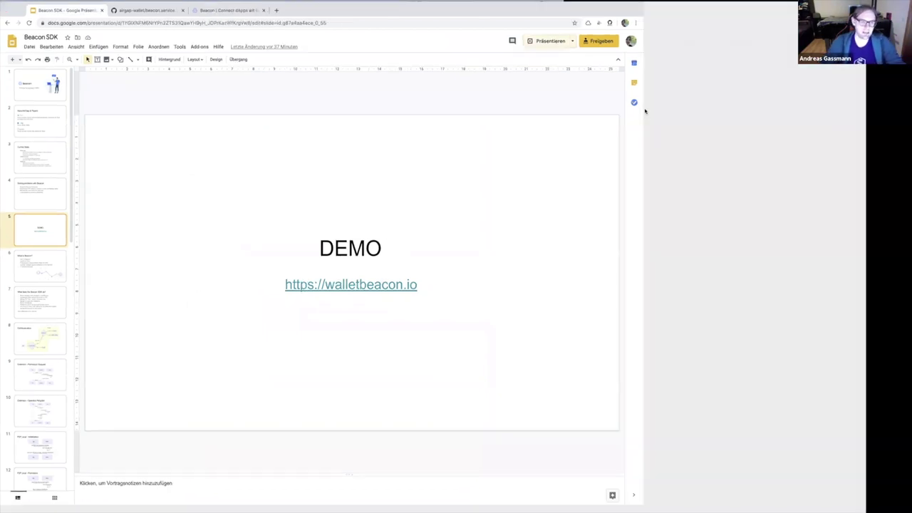
key("super+Return")
key("Right")
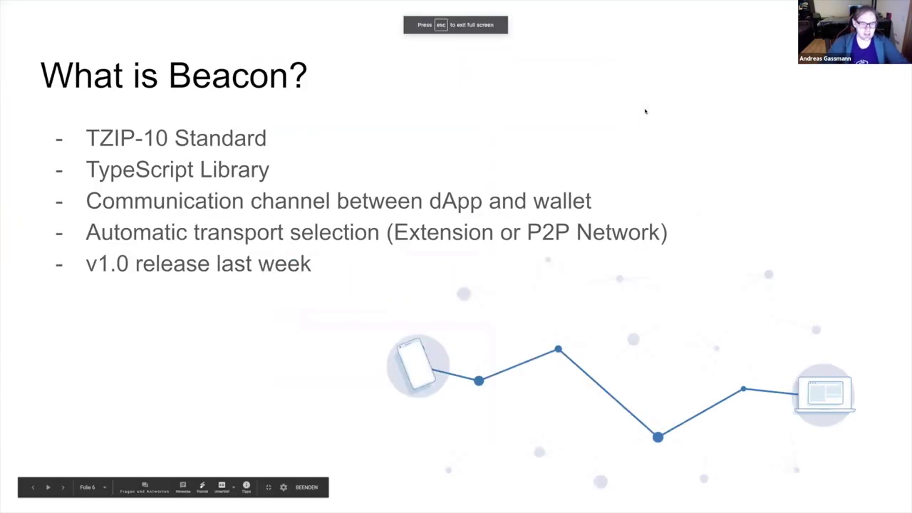